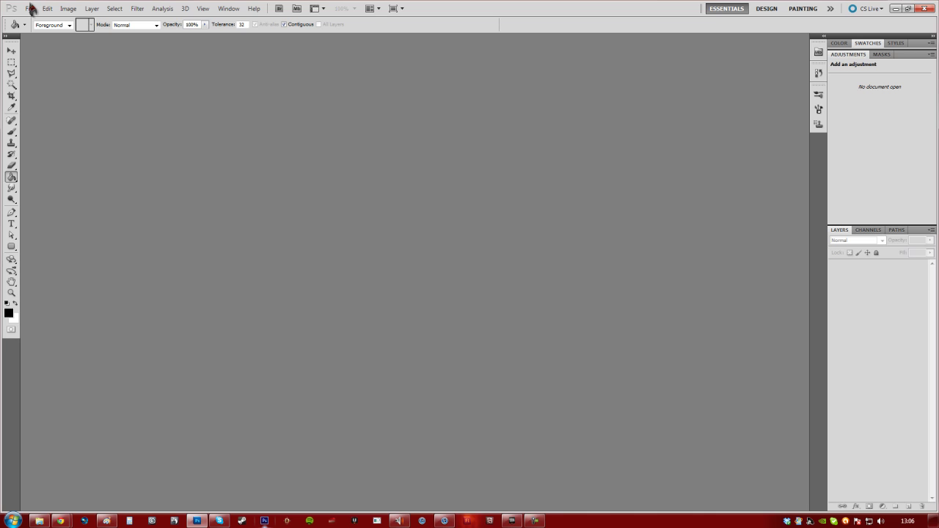
- Create a new 1024×1024 transparent Photoshop document
left_click(31, 9)
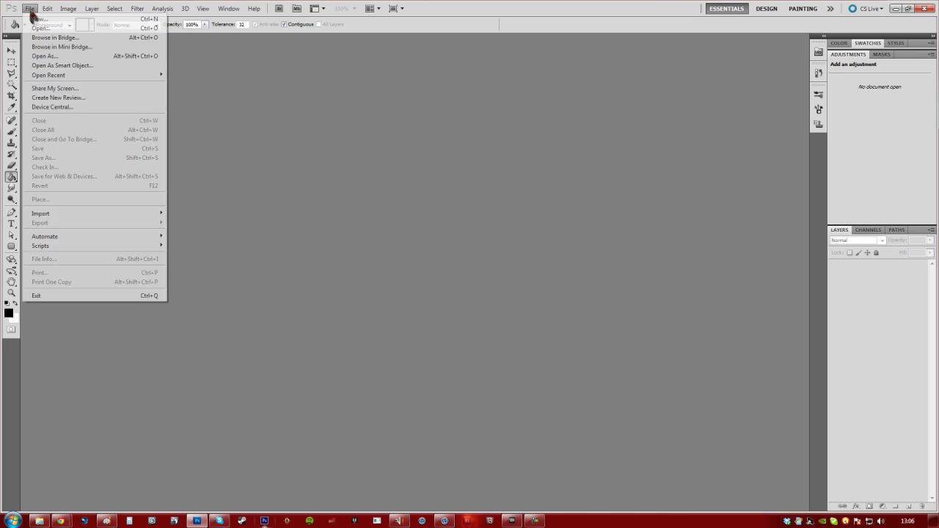
left_click(39, 20)
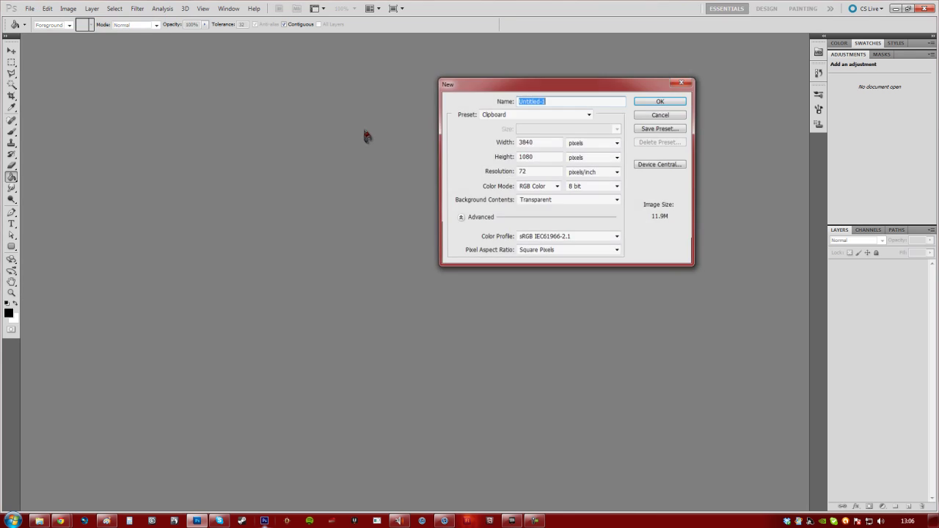
key("Tab")
key("Tab")
type("1024")
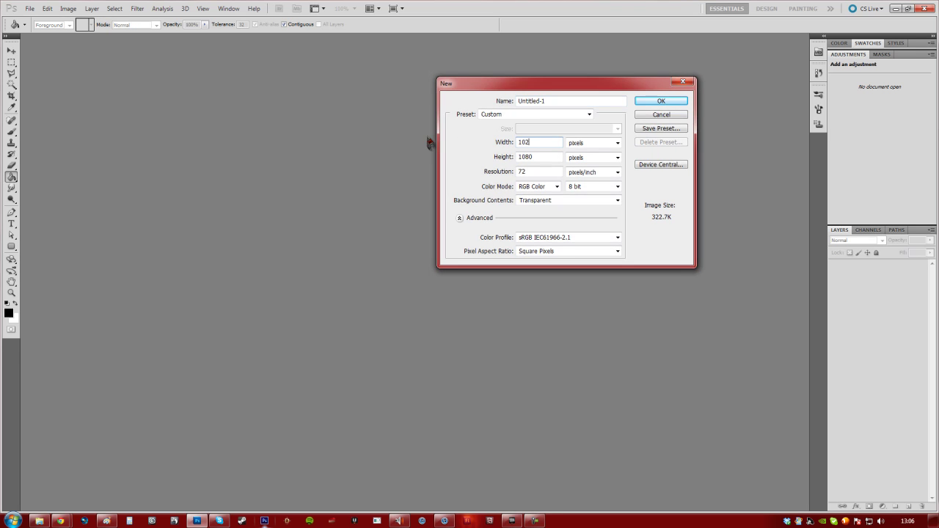
key("Tab")
type("1024")
left_click(668, 102)
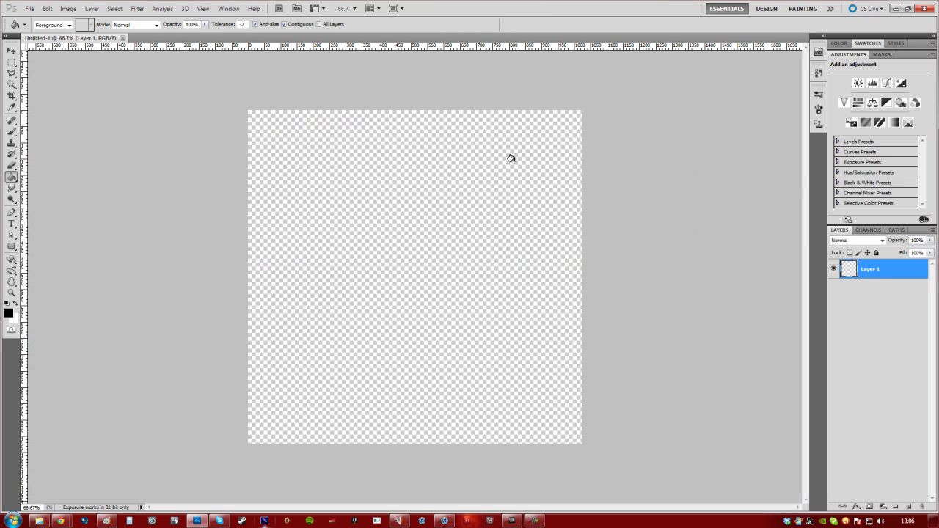
- Fill Layer 1 with black and add an empty Layer 2 above it
left_click(393, 188)
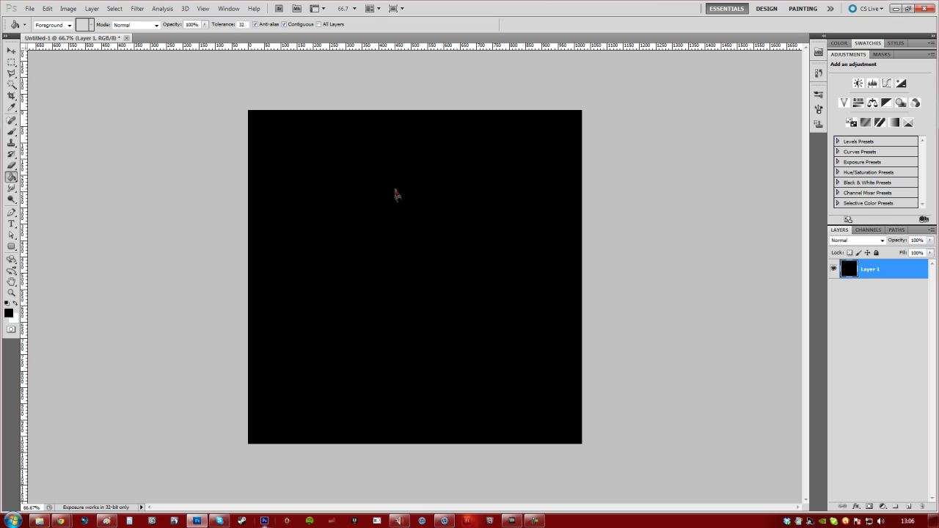
left_click(909, 507)
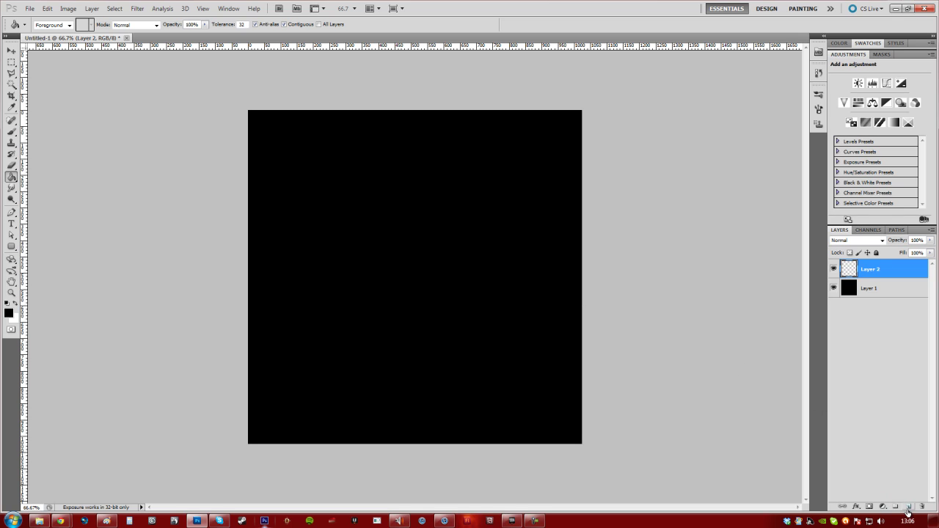
left_click(882, 295)
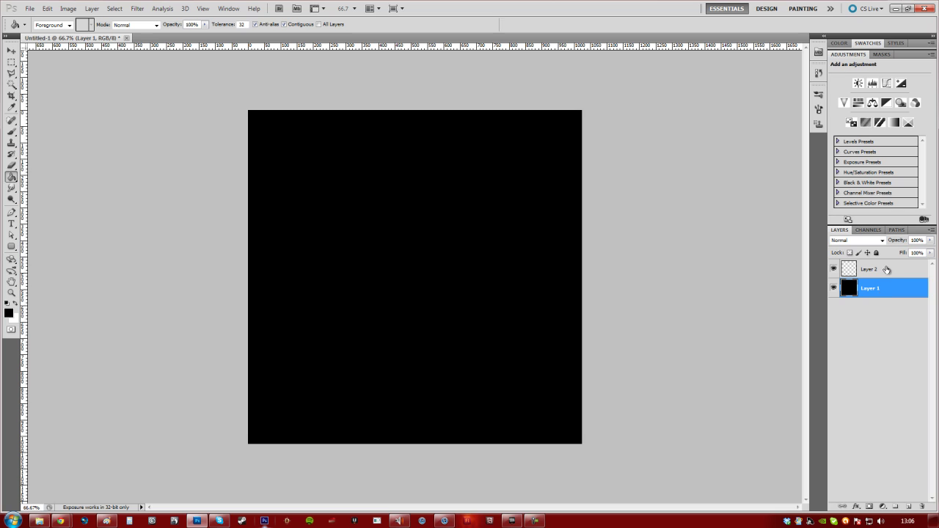
left_click(888, 270)
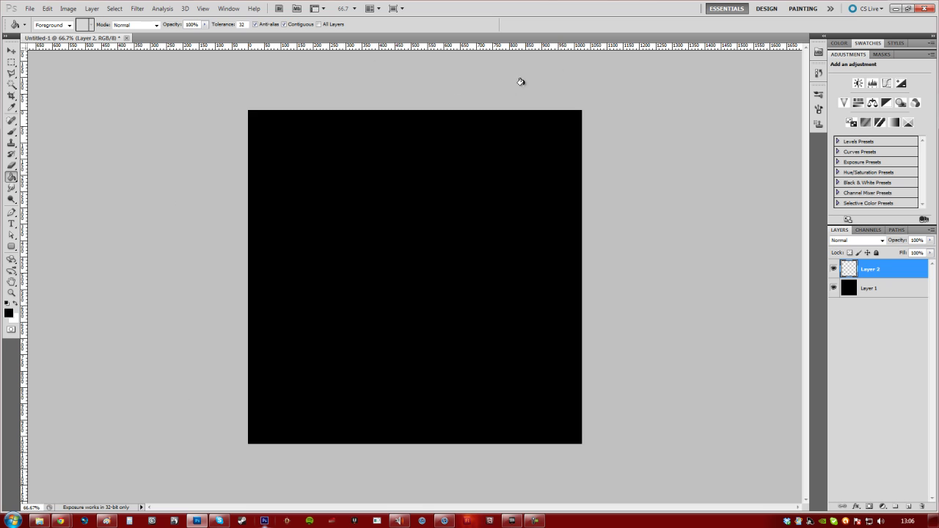
- Turn the rulers off and back on from the View menu
left_click(228, 8)
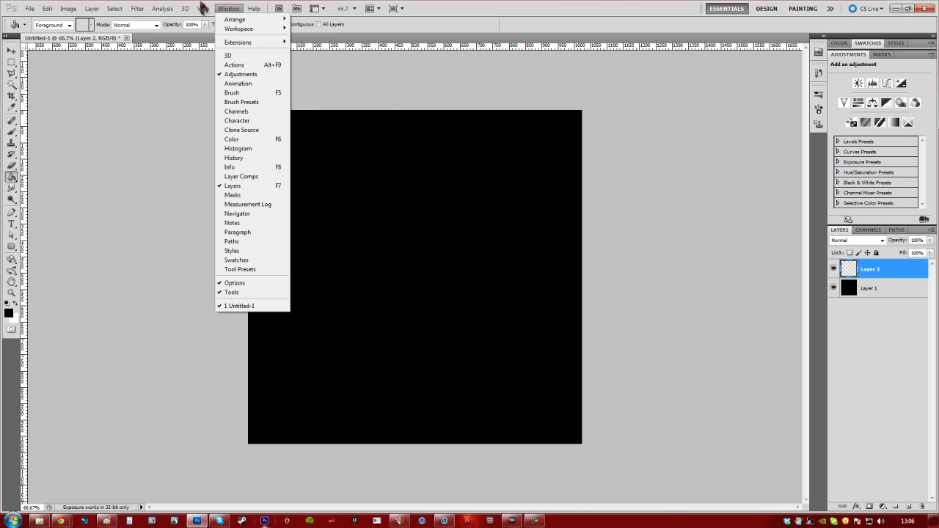
left_click(259, 163)
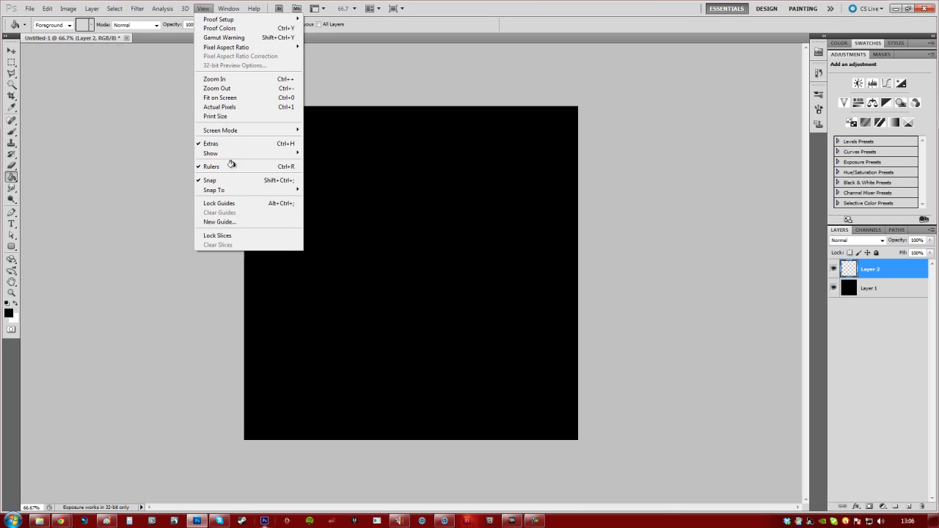
left_click(198, 10)
left_click(247, 164)
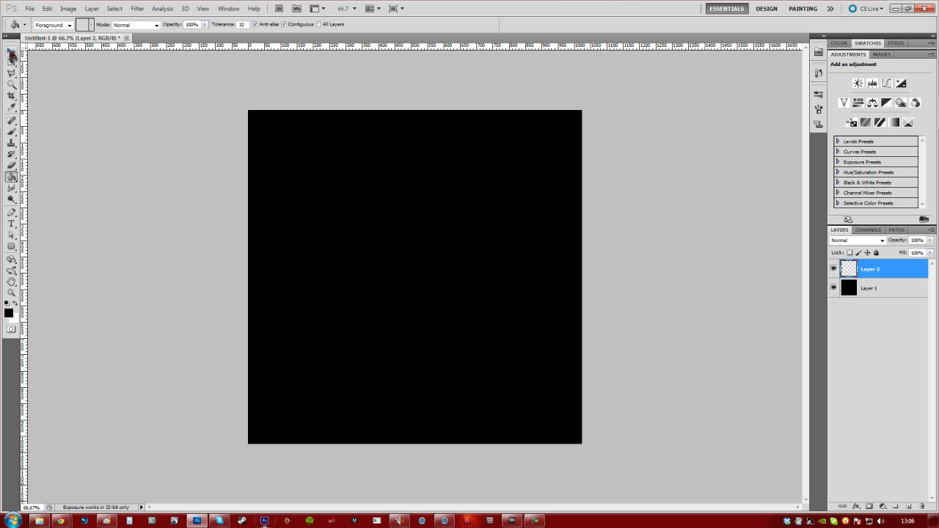
- With the Move tool, drag guides at the canvas centre and at the quarter positions
left_click(12, 51)
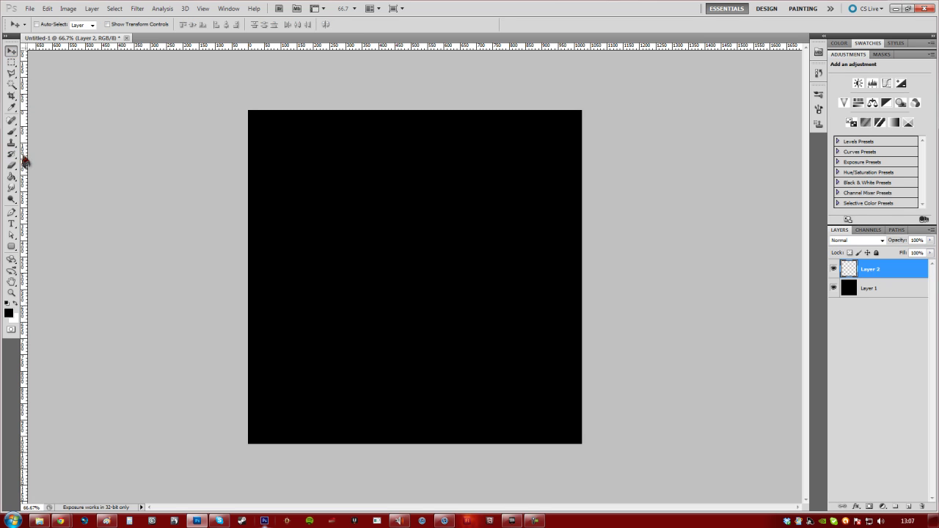
left_click_drag(27, 160, 414, 174)
left_click_drag(446, 46, 405, 278)
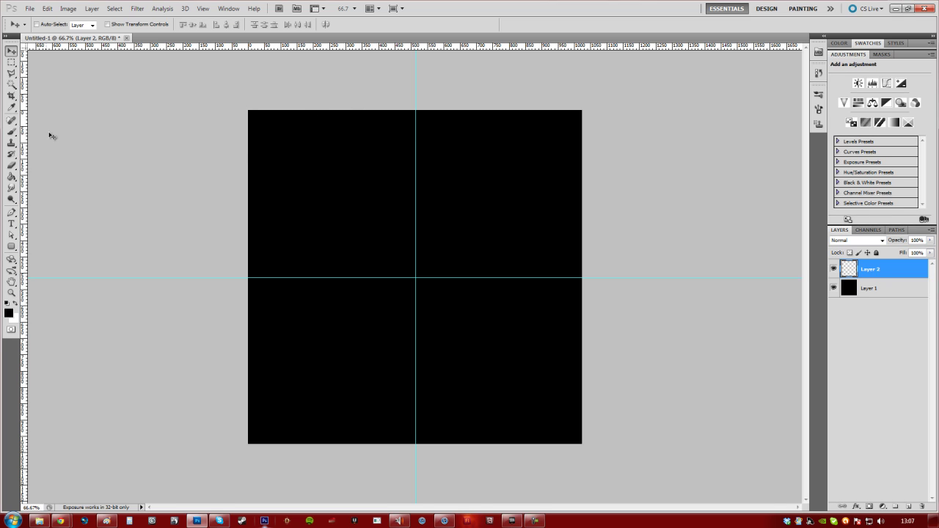
left_click_drag(26, 134, 332, 67)
left_click_drag(419, 138, 499, 117)
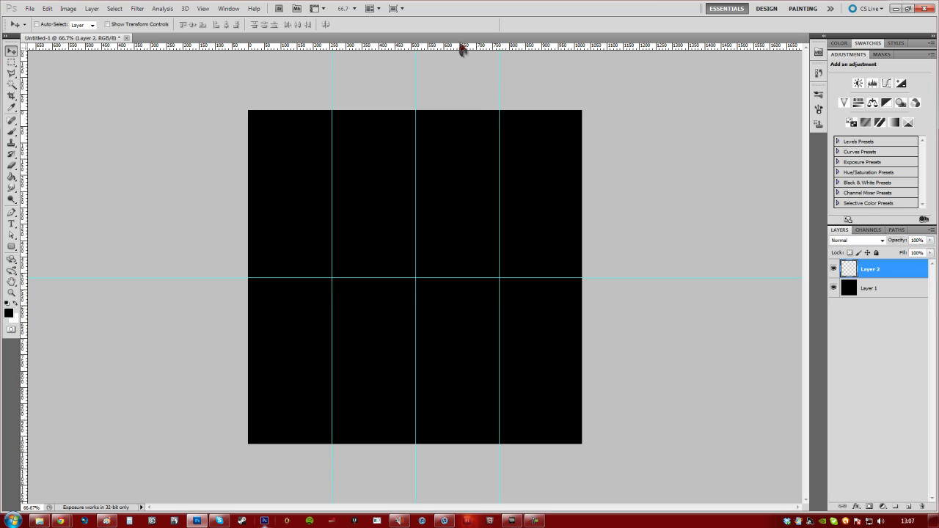
left_click_drag(464, 50, 31, 194)
left_click_drag(184, 44, 61, 361)
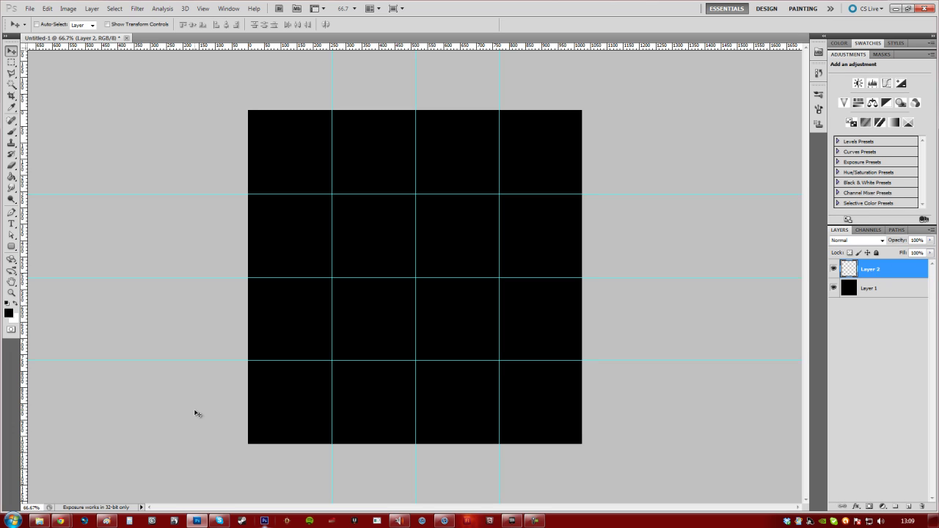
- Brush yellow, green, blue and cyan dots across the top row of cells
left_click(12, 132)
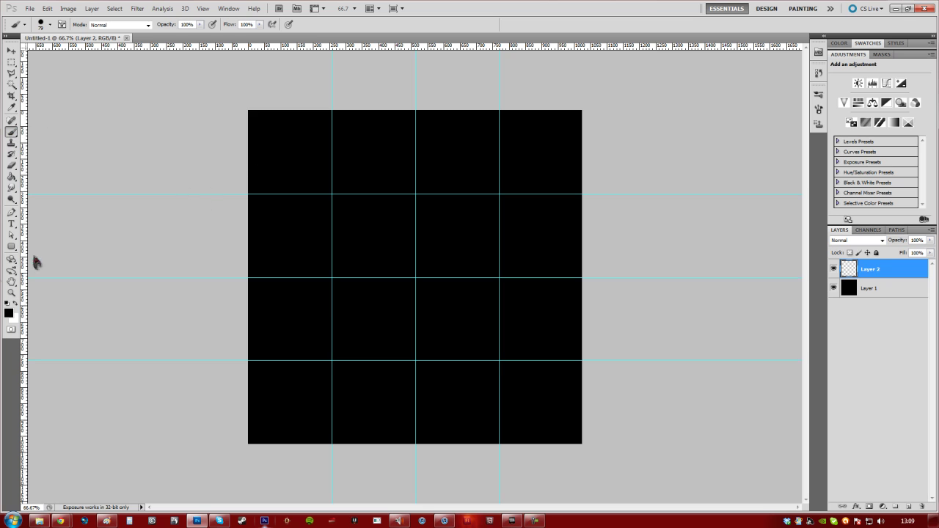
left_click(8, 313)
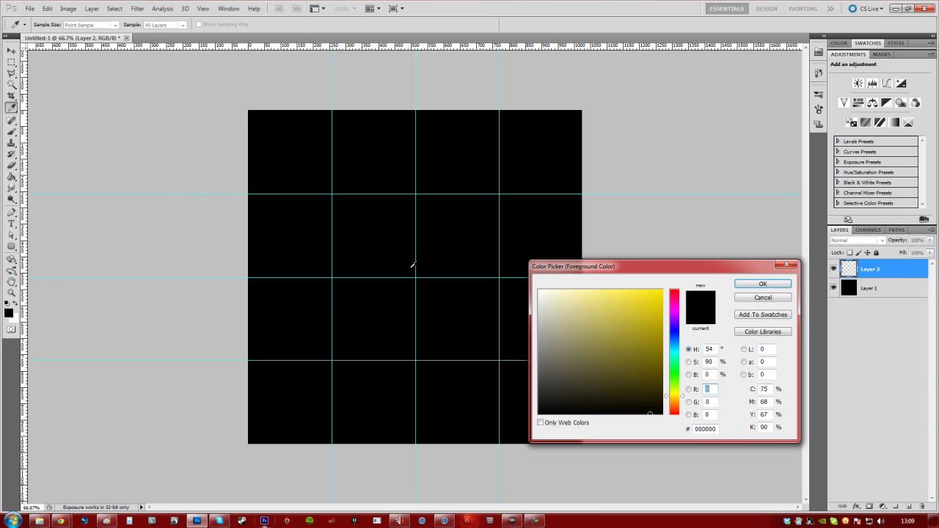
left_click_drag(591, 316, 662, 302)
left_click(763, 286)
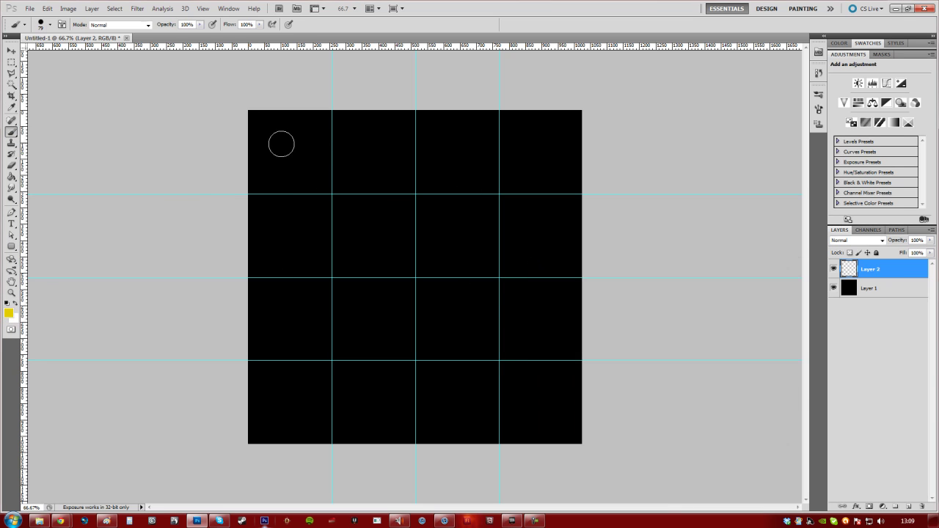
left_click_drag(281, 143, 287, 152)
left_click(8, 314)
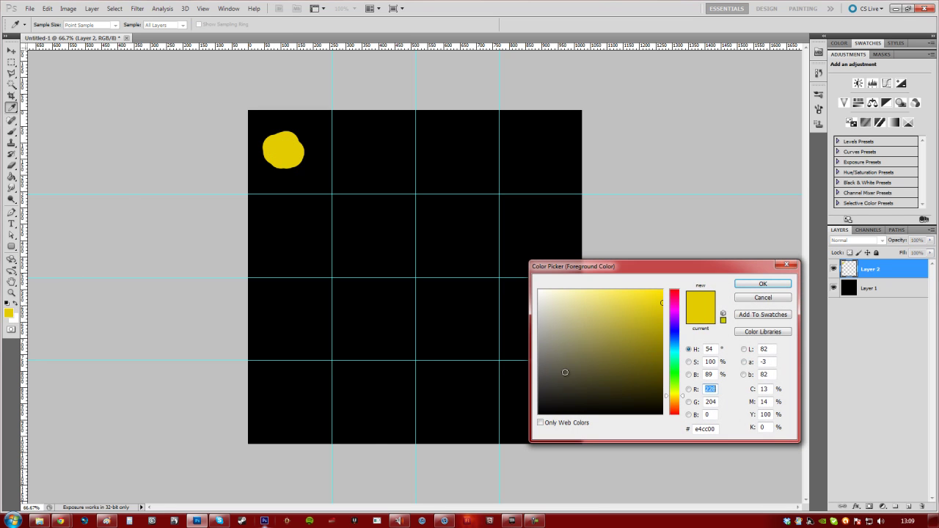
left_click(676, 375)
left_click(638, 344)
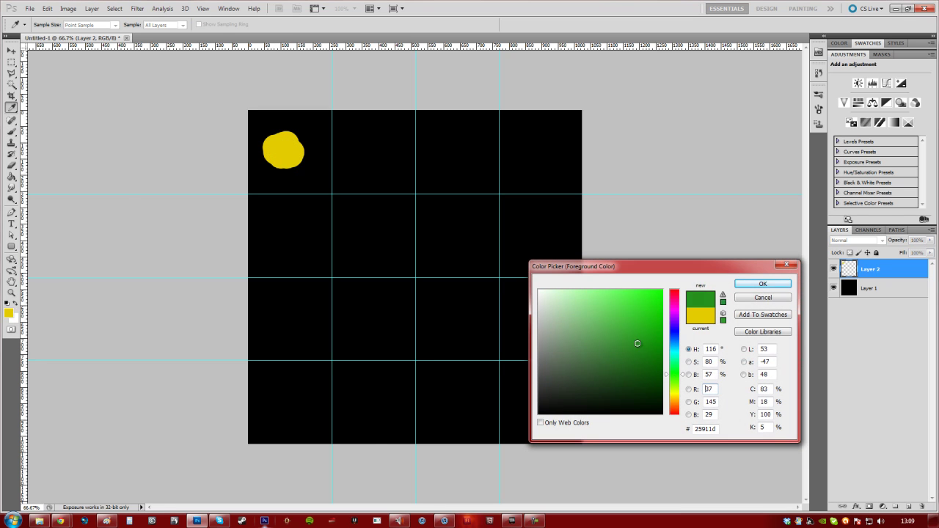
left_click(756, 285)
left_click_drag(357, 151, 378, 158)
left_click(8, 313)
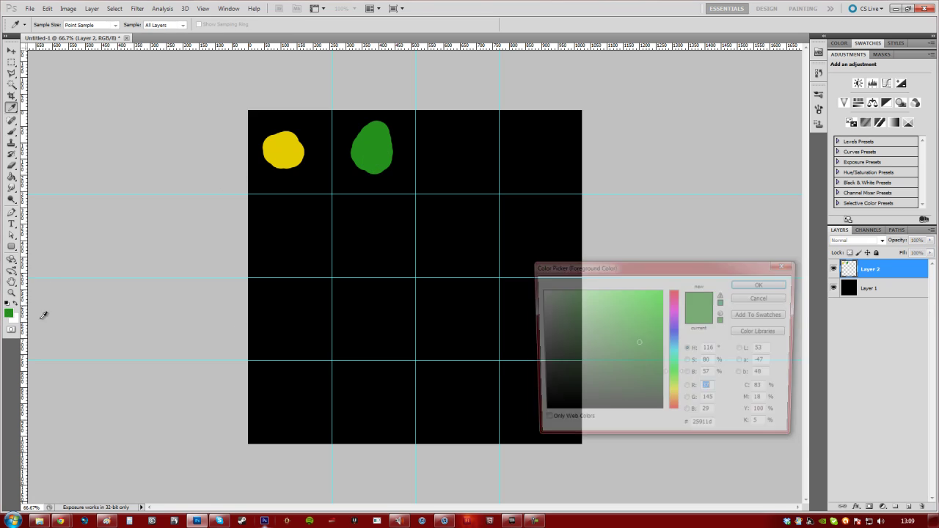
left_click_drag(671, 353, 672, 335)
left_click(611, 328)
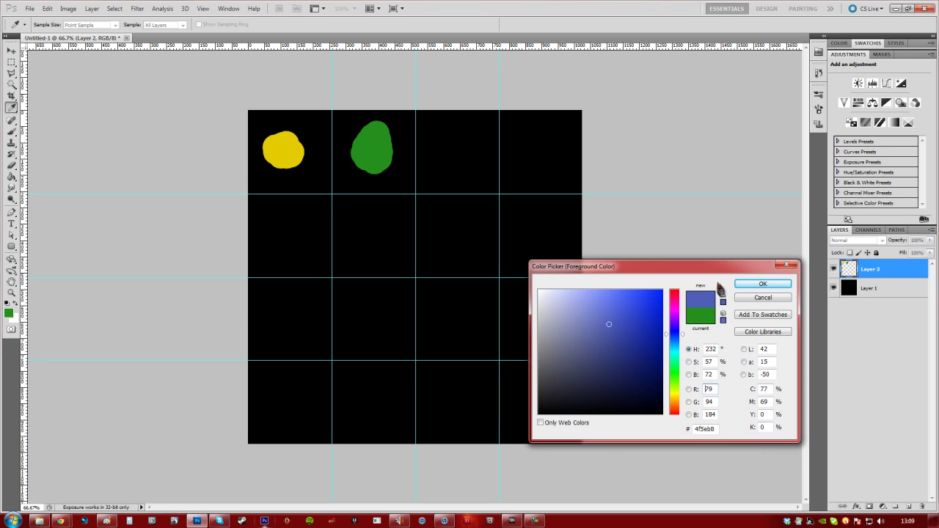
left_click(749, 285)
mouse_move(451, 141)
left_mouse_down()
mouse_move(443, 149)
mouse_move(470, 147)
left_mouse_up()
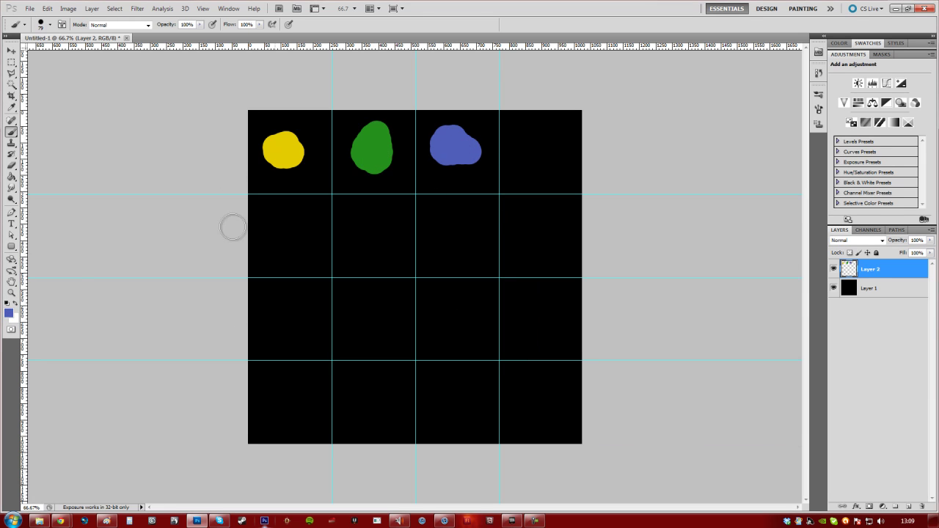
left_click(8, 313)
left_click(683, 357)
left_click(762, 285)
left_click_drag(549, 155, 528, 139)
- Paint purple, pink, deep blue and green blobs across the second row
left_click(8, 313)
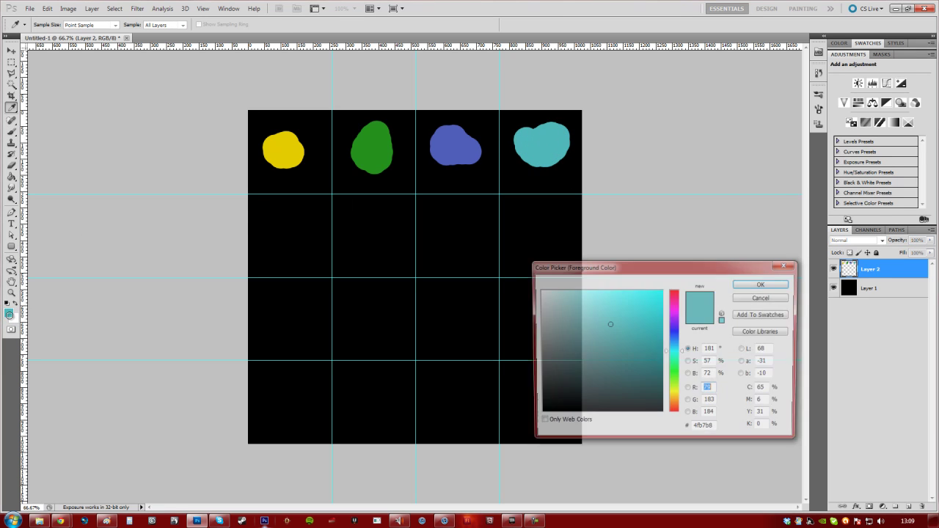
left_click(677, 348)
left_click_drag(680, 351, 677, 317)
left_click(762, 284)
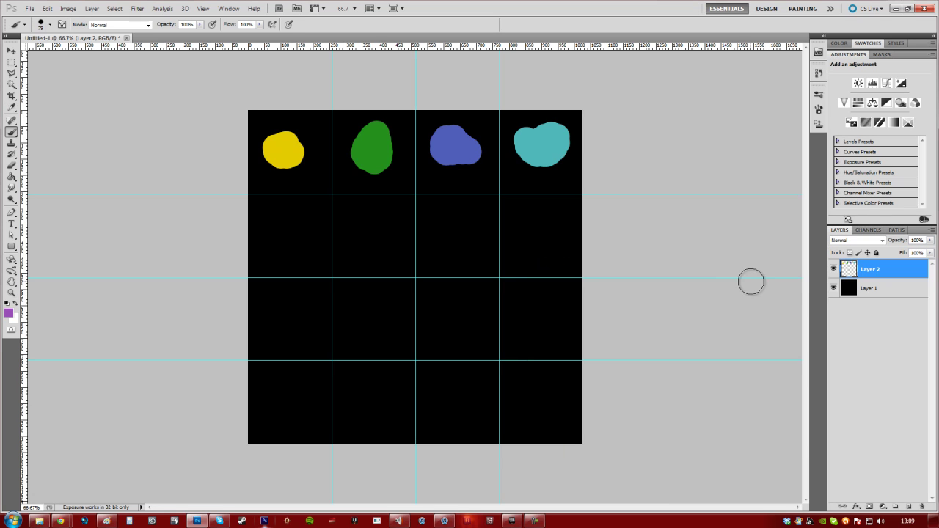
mouse_move(279, 227)
left_mouse_down()
mouse_move(286, 233)
mouse_move(277, 239)
left_mouse_up()
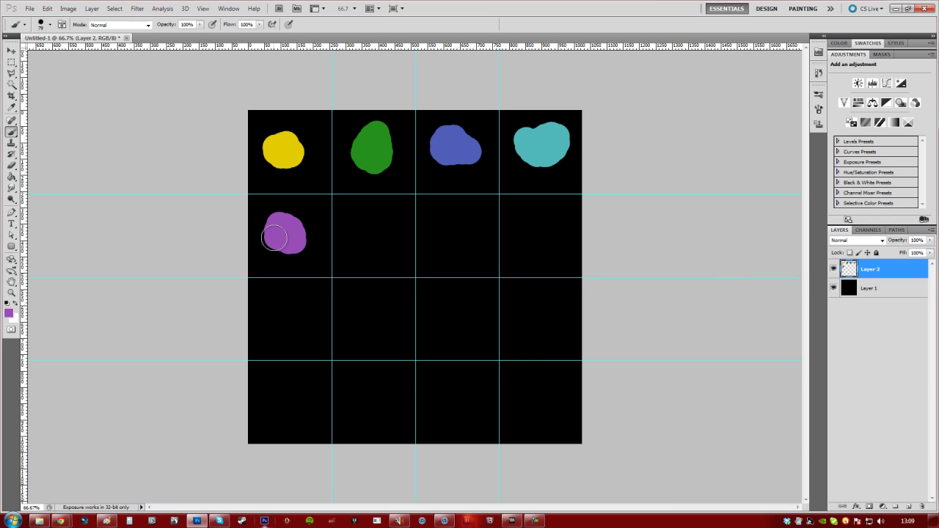
left_click(8, 313)
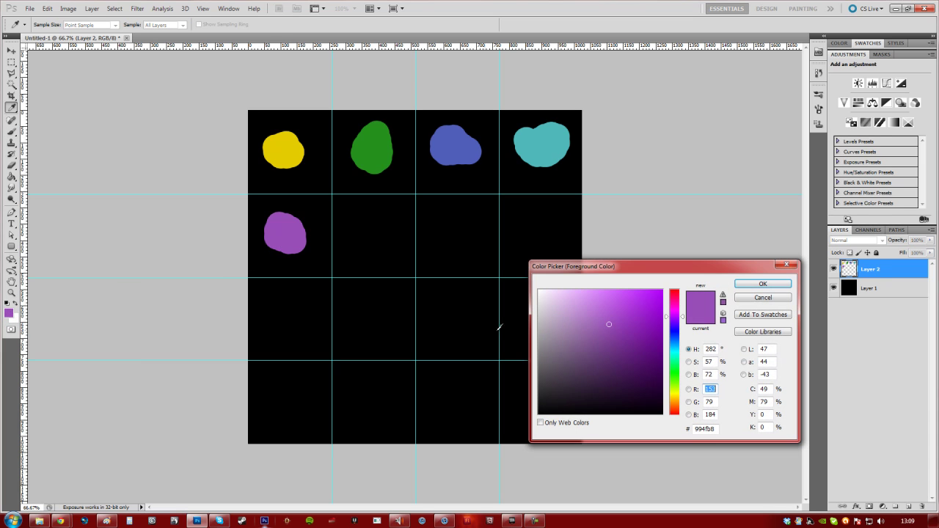
mouse_move(676, 316)
left_mouse_down()
mouse_move(677, 298)
mouse_move(681, 326)
left_mouse_up()
left_click(762, 285)
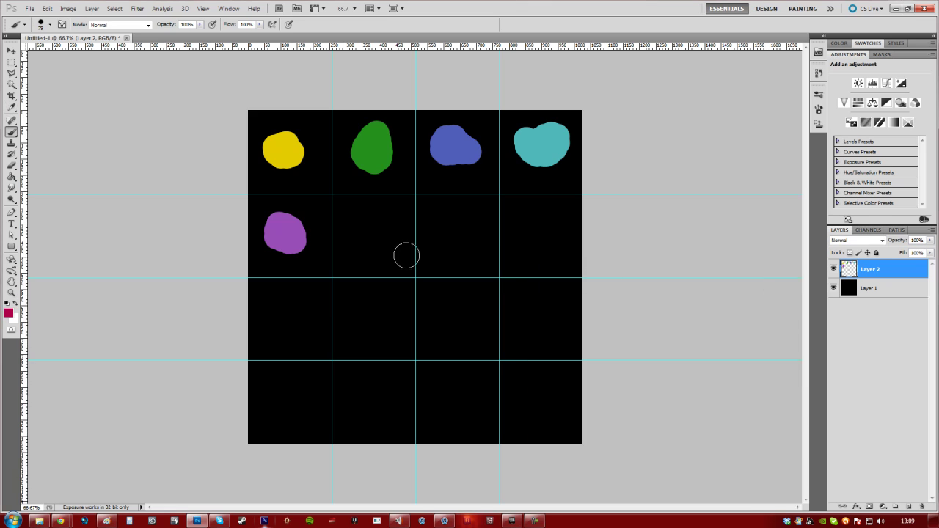
mouse_move(366, 230)
left_mouse_down()
mouse_move(376, 229)
mouse_move(371, 237)
left_mouse_up()
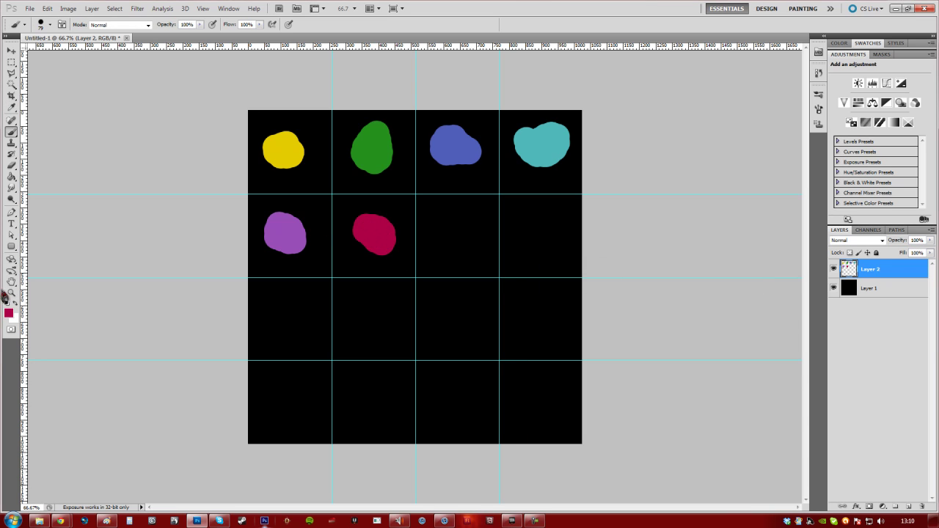
left_click(8, 314)
left_click(676, 359)
left_click_drag(676, 359, 678, 332)
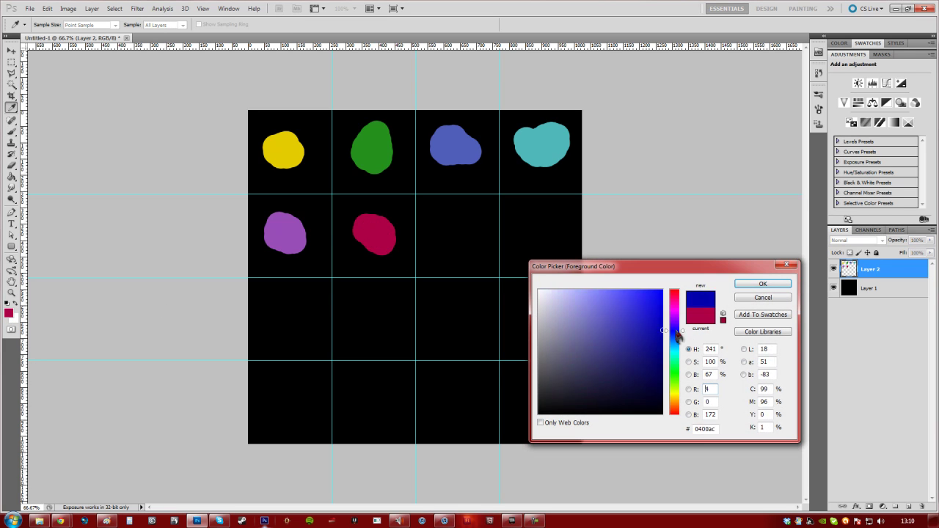
left_click(781, 286)
mouse_move(455, 220)
left_mouse_down()
mouse_move(472, 230)
mouse_move(451, 238)
left_mouse_up()
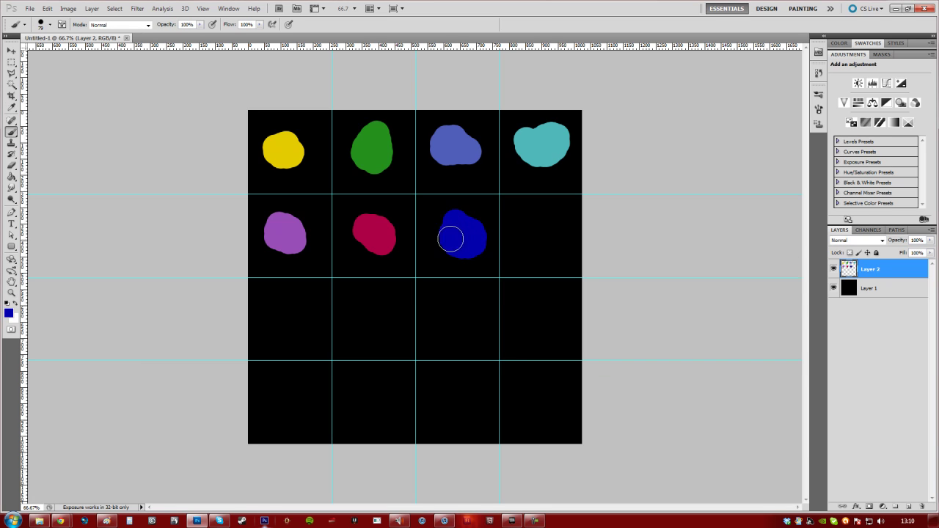
left_click(9, 313)
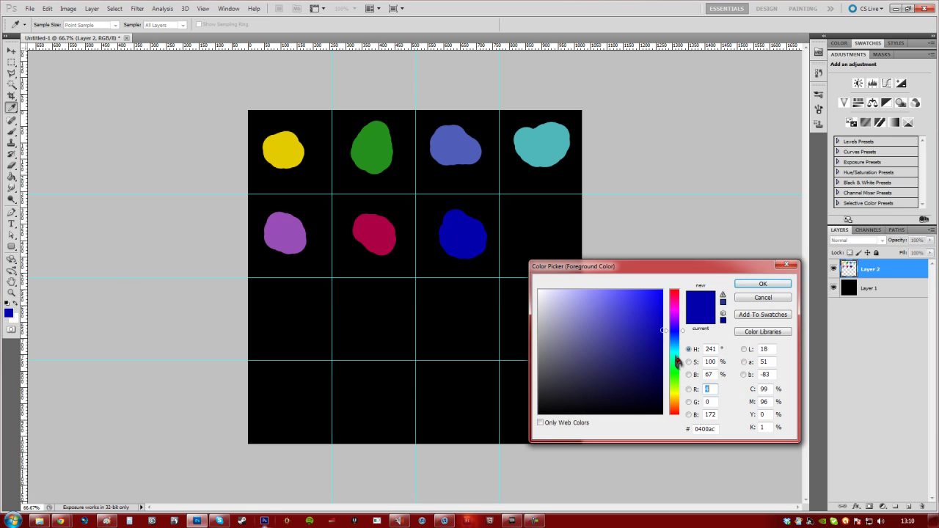
left_click(677, 362)
left_click(763, 284)
mouse_move(527, 224)
left_mouse_down()
mouse_move(533, 248)
mouse_move(530, 233)
left_mouse_up()
- Paint olive and green blobs in the first two cells of row three
left_click(11, 314)
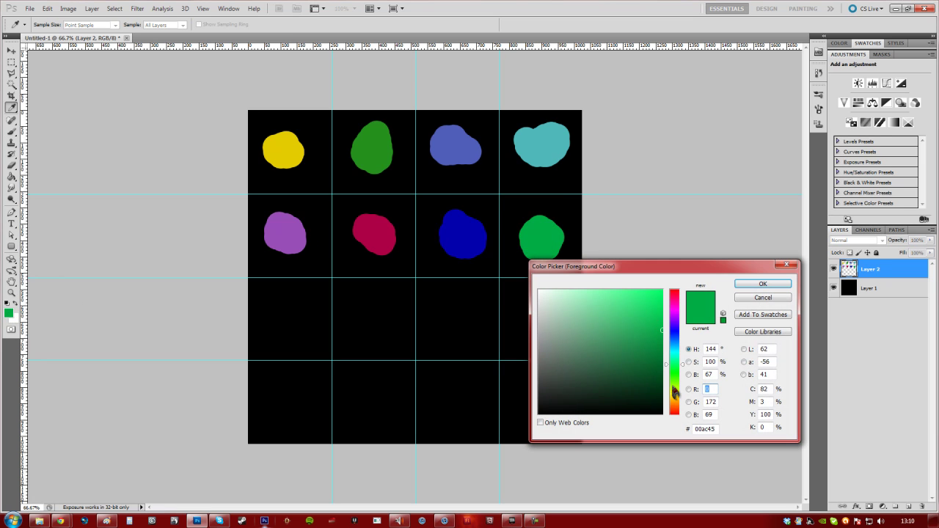
left_click_drag(676, 386, 677, 397)
left_click(646, 359)
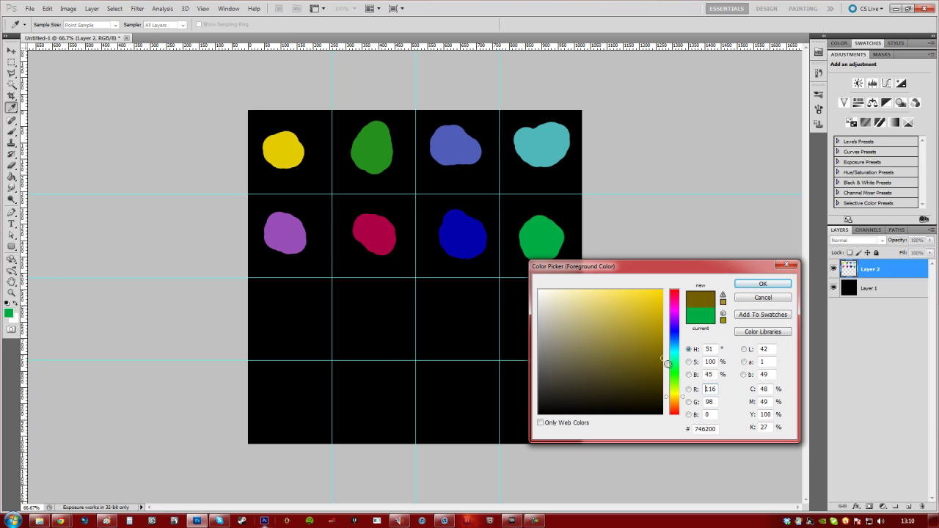
left_click(764, 284)
mouse_move(283, 306)
left_mouse_down()
mouse_move(295, 311)
mouse_move(286, 316)
left_mouse_up()
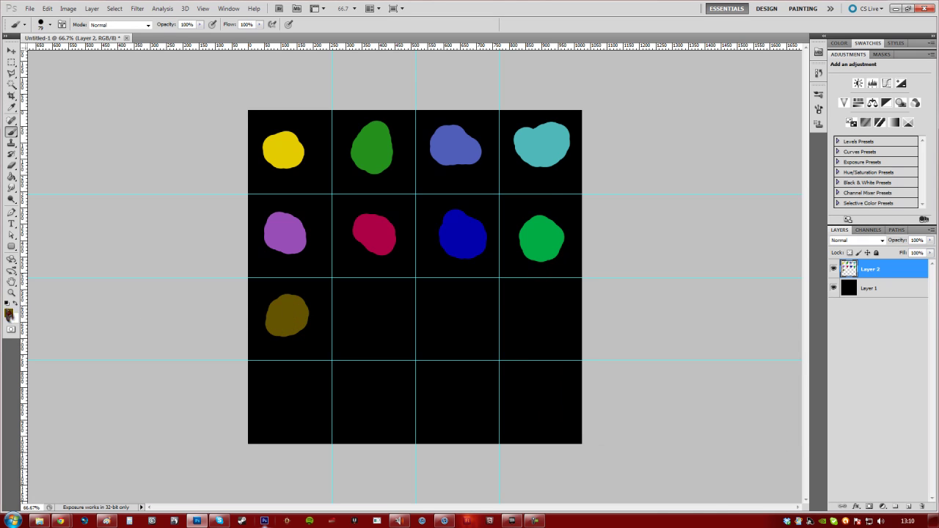
left_click(8, 314)
left_click(673, 374)
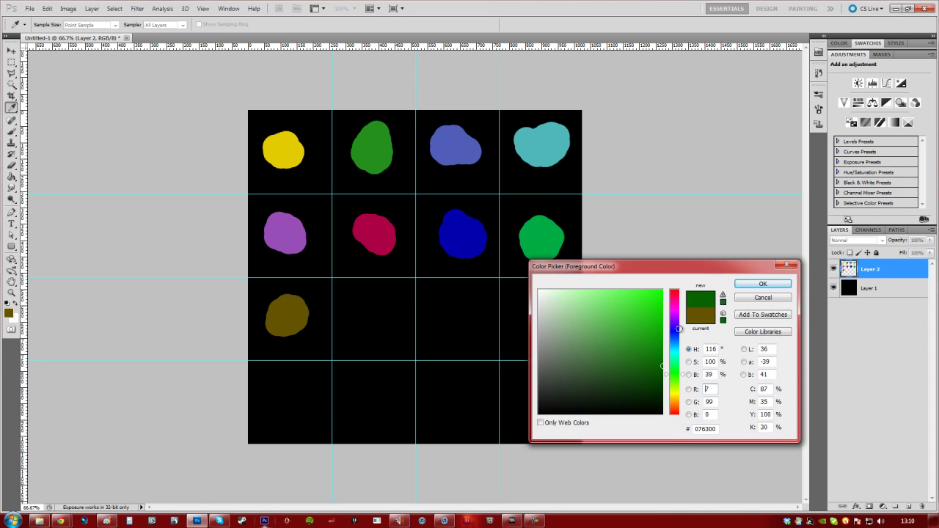
left_click(640, 341)
left_click(763, 284)
mouse_move(381, 307)
left_mouse_down()
mouse_move(381, 323)
mouse_move(364, 328)
mouse_move(370, 334)
left_mouse_up()
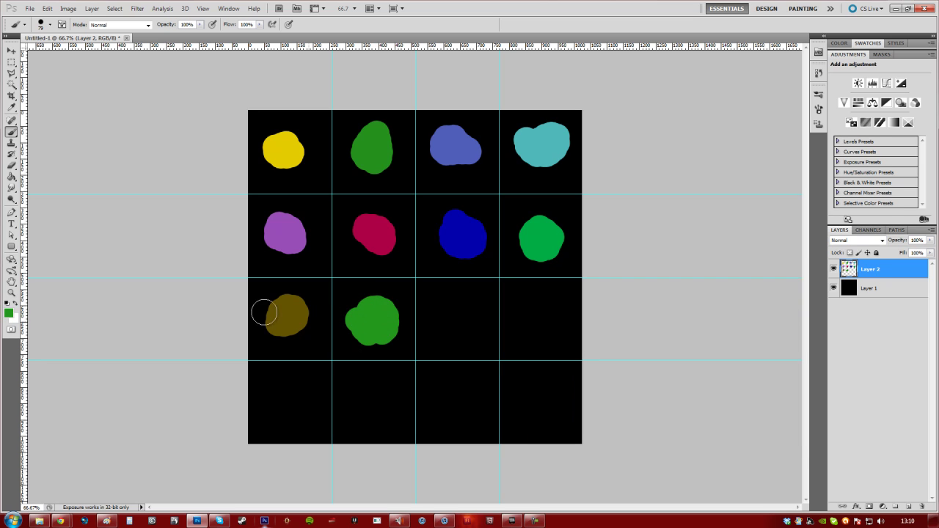
- Paint a dark green blob in bottom cell three, then olive-yellow and teal in row three
left_click(8, 314)
mouse_move(686, 349)
left_mouse_down()
mouse_move(675, 328)
mouse_move(616, 321)
mouse_move(607, 356)
left_mouse_up()
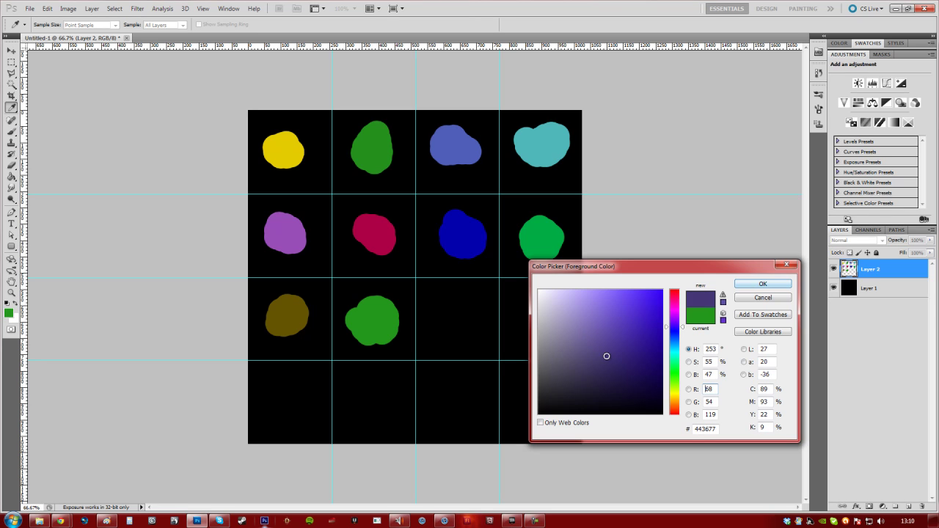
left_click(624, 386)
left_click(671, 376)
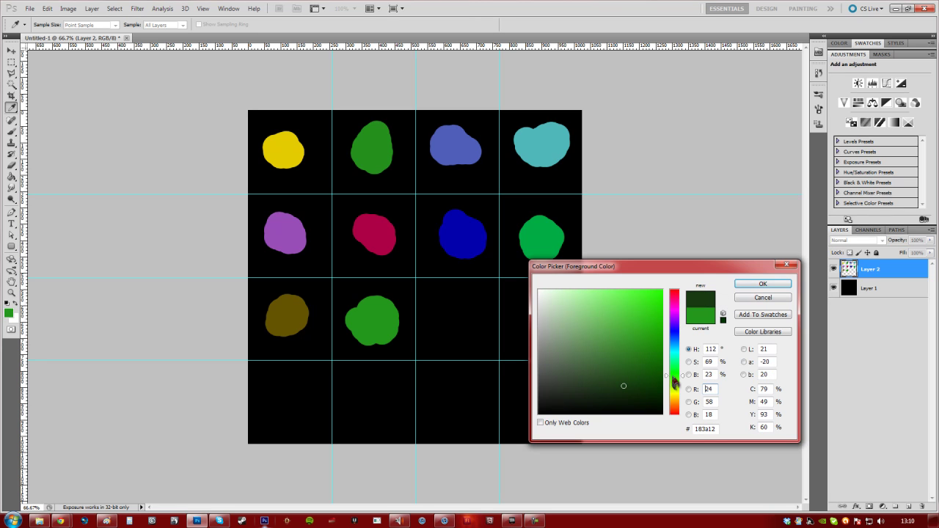
left_click(756, 288)
key("b")
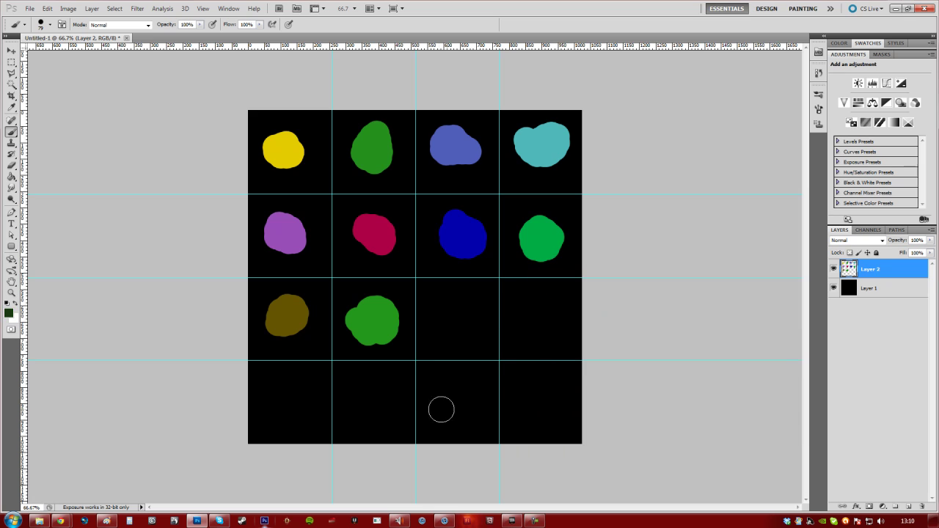
mouse_move(442, 403)
left_mouse_down()
mouse_move(450, 389)
mouse_move(453, 412)
left_mouse_up()
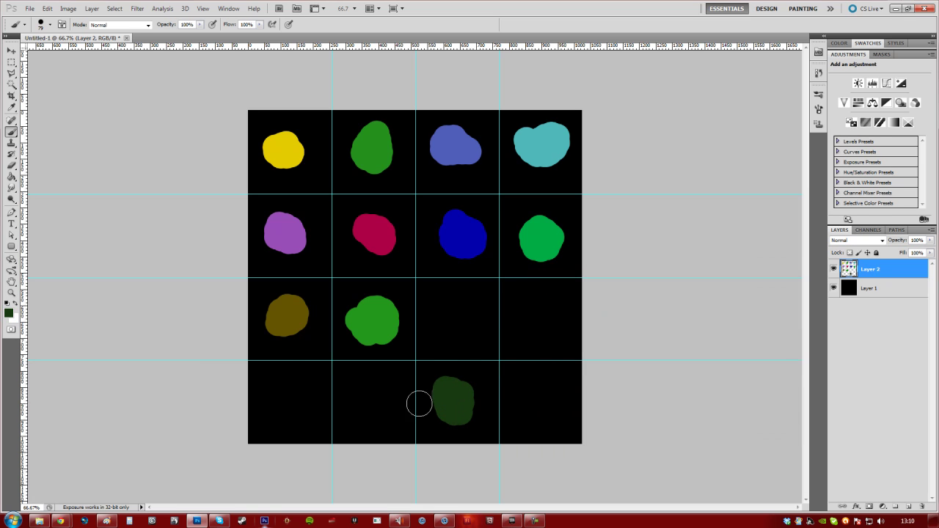
left_click(9, 315)
left_click_drag(677, 375, 681, 393)
left_click(763, 283)
mouse_move(446, 311)
left_mouse_down()
mouse_move(456, 336)
mouse_move(461, 326)
left_mouse_up()
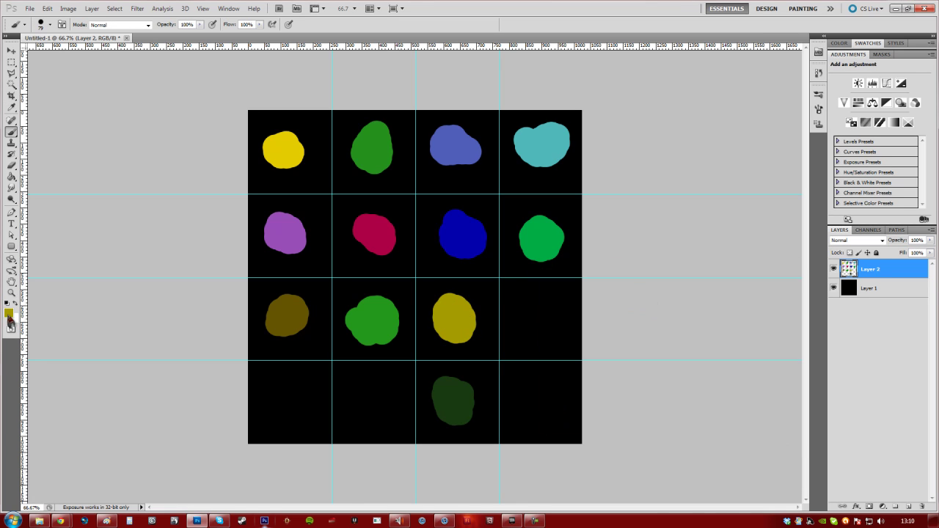
left_click(9, 316)
left_click(678, 359)
left_click(648, 351)
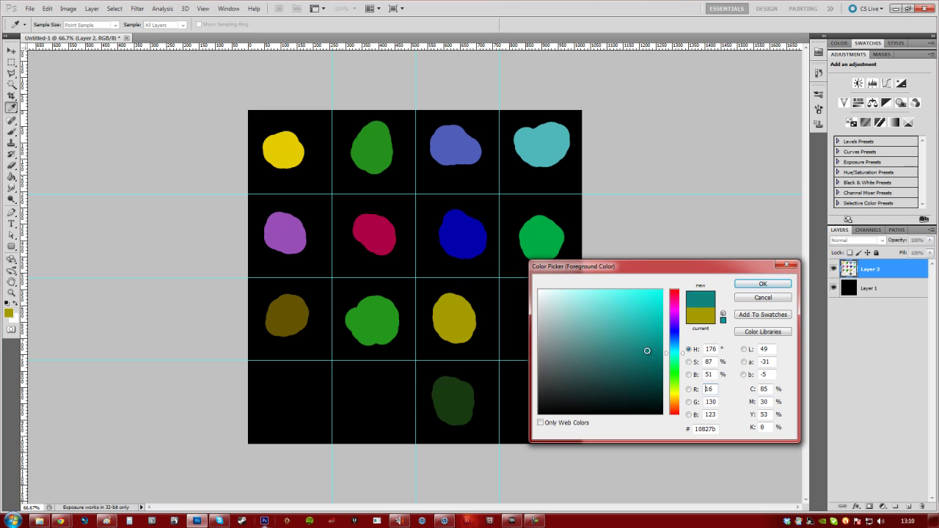
left_click(764, 283)
mouse_move(536, 310)
left_mouse_down()
mouse_move(545, 309)
mouse_move(526, 329)
left_mouse_up()
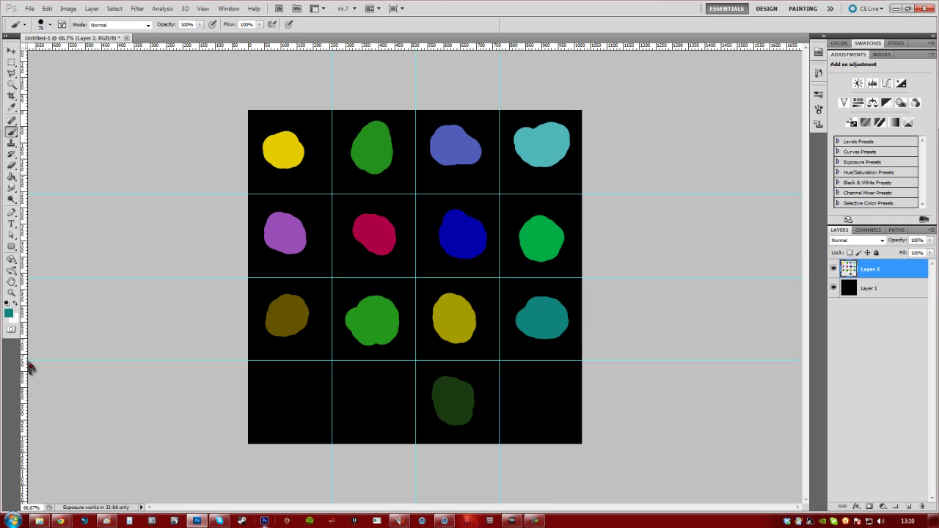
- Paint brown and dark red blobs in the first two bottom-row cells
left_click(9, 316)
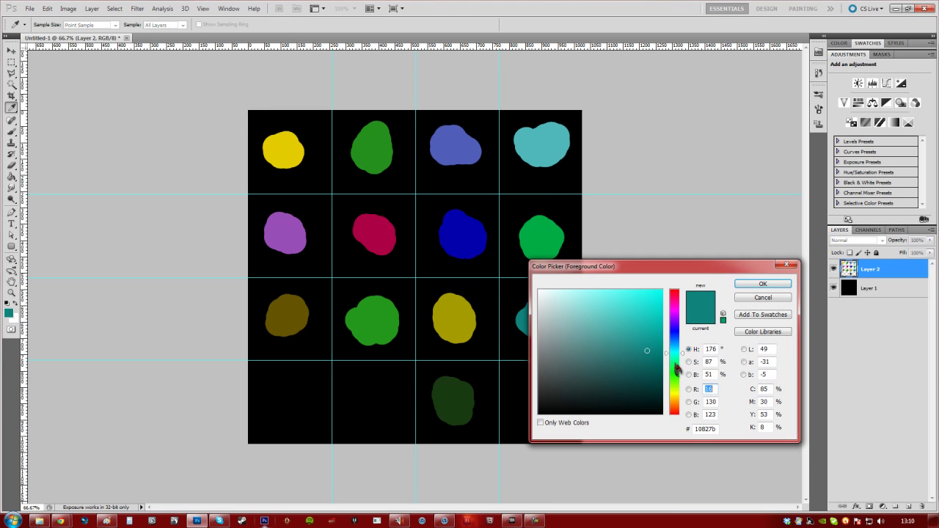
left_click_drag(677, 367, 677, 406)
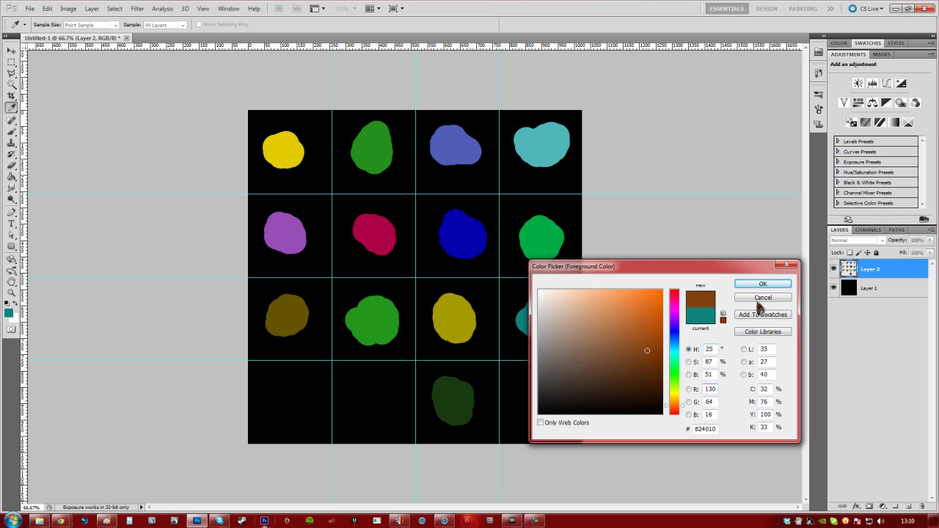
left_click(763, 284)
left_click_drag(283, 411, 286, 402)
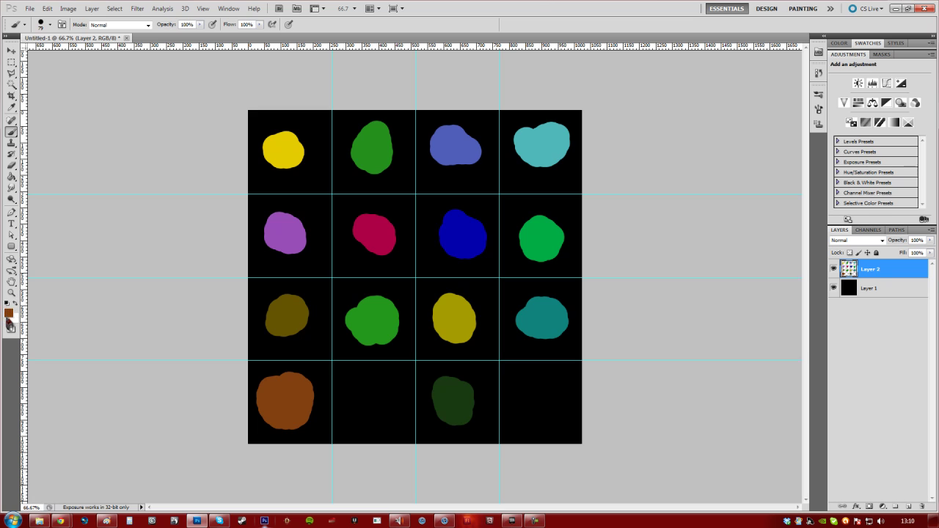
left_click(8, 314)
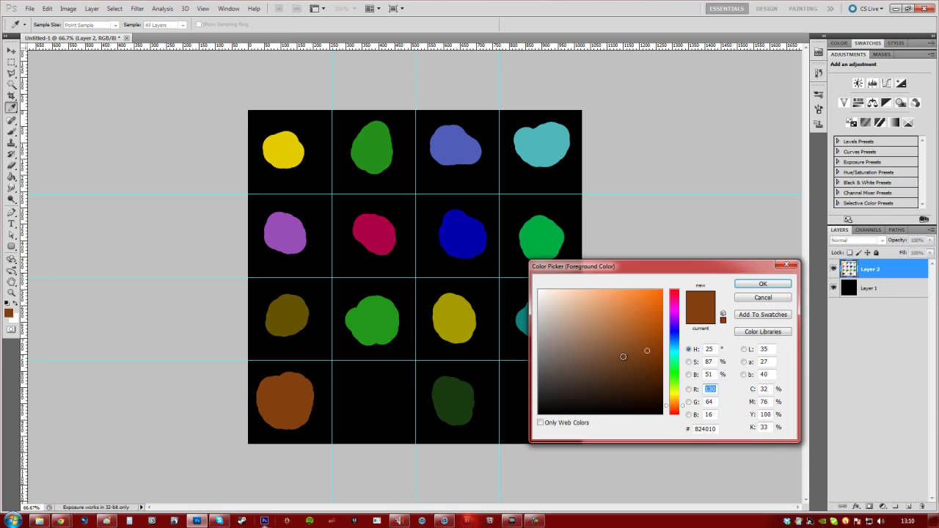
left_click_drag(671, 413, 679, 419)
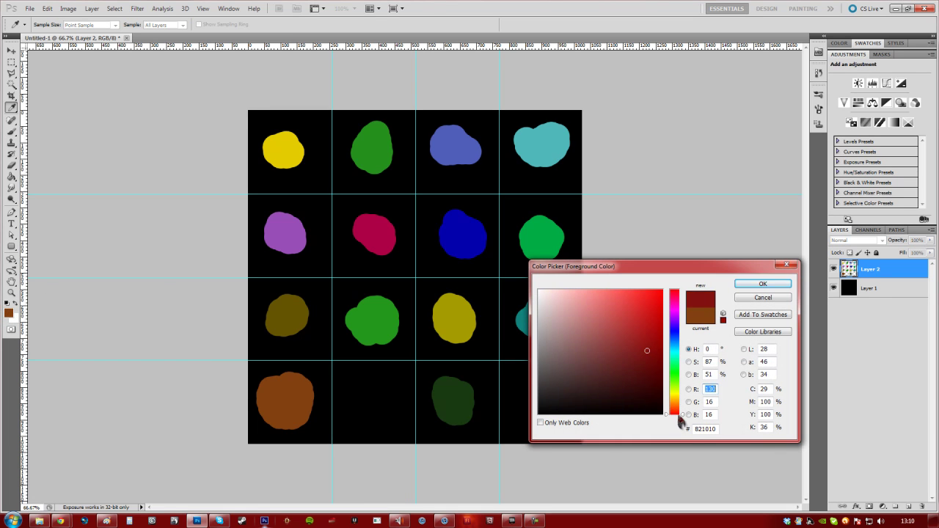
left_click(755, 285)
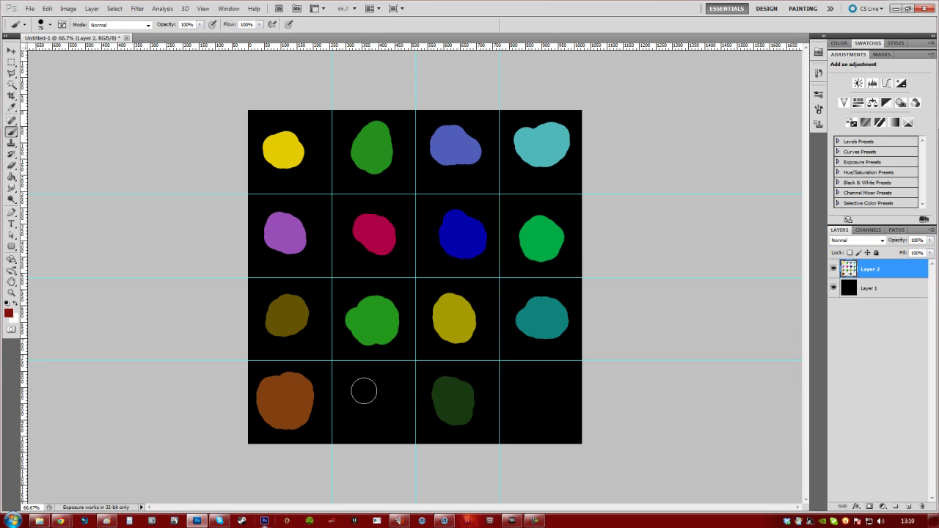
left_click_drag(362, 389, 362, 405)
- Paint a pale green (#a1d3a9) blob in the bottom-right cell, then undo it
left_click(9, 314)
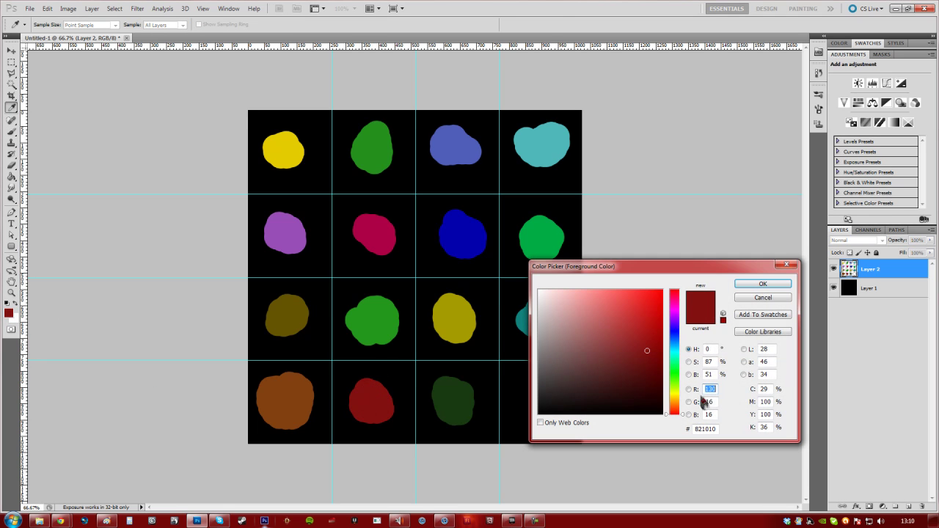
left_click_drag(674, 411, 674, 369)
left_click(616, 330)
left_click_drag(616, 330, 568, 312)
left_click(762, 284)
key("b")
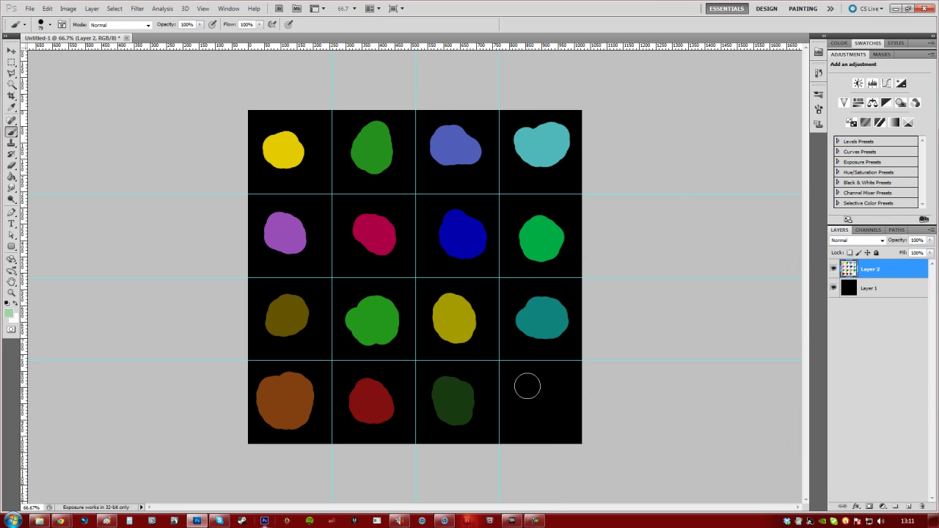
mouse_move(526, 384)
left_mouse_down()
mouse_move(523, 422)
mouse_move(540, 401)
left_mouse_up()
key("ctrl+z")
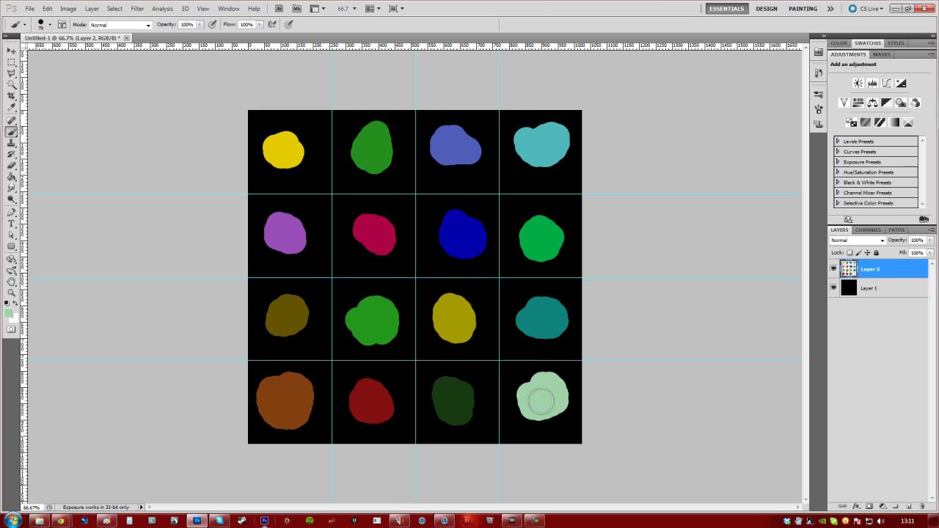
- Toggle Layer 1's visibility off and on, then drag the left-quarter vertical guide off the canvas
left_click(834, 289)
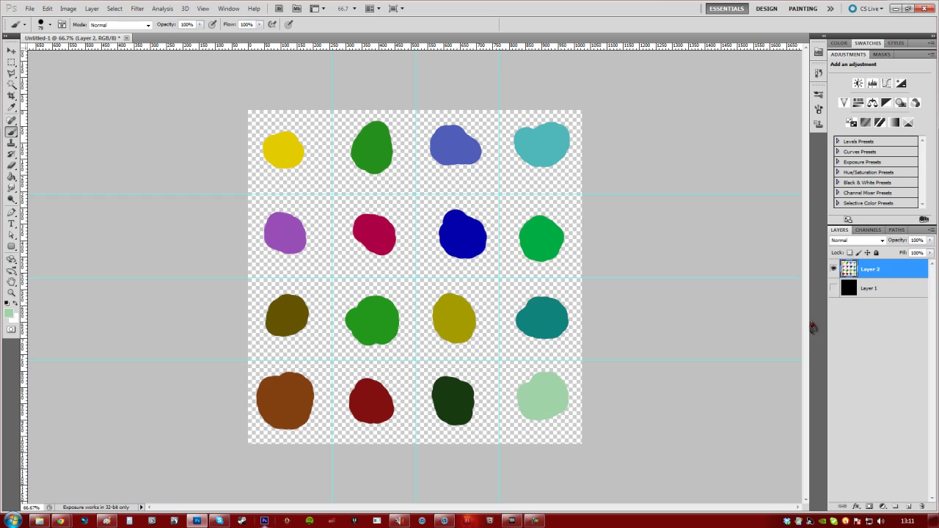
left_click(834, 289)
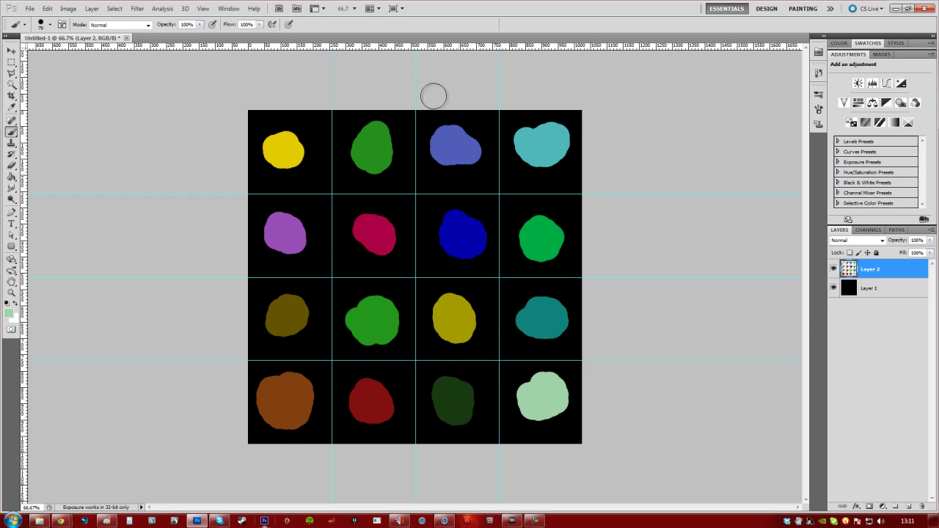
left_click(11, 51)
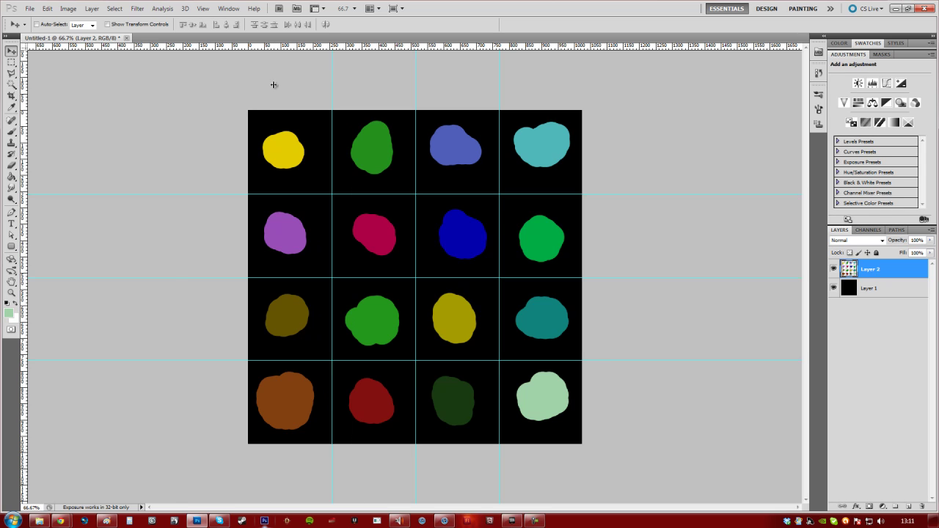
left_click_drag(273, 84, 175, 102)
- Create a DotShower folder under Particles and save the image there as DotShower.psd
left_click(29, 8)
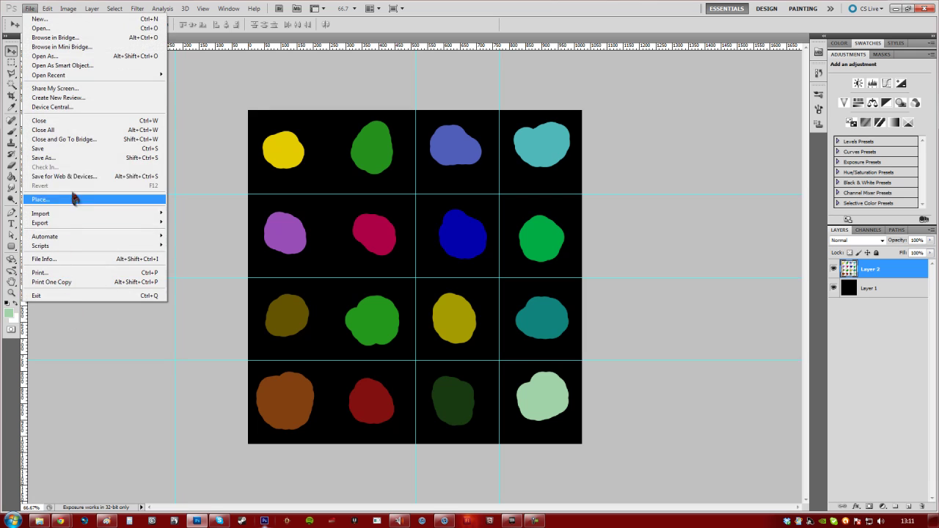
left_click(102, 162)
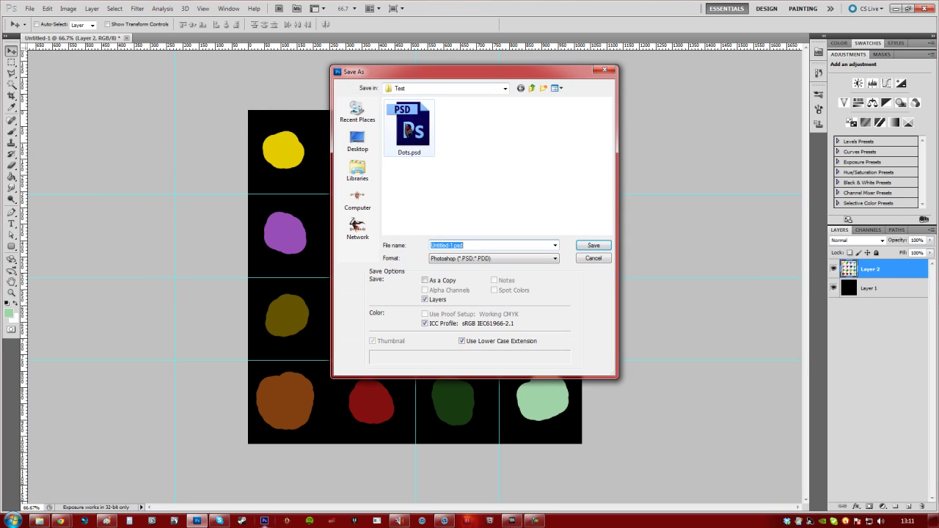
left_click(532, 88)
left_click(544, 88)
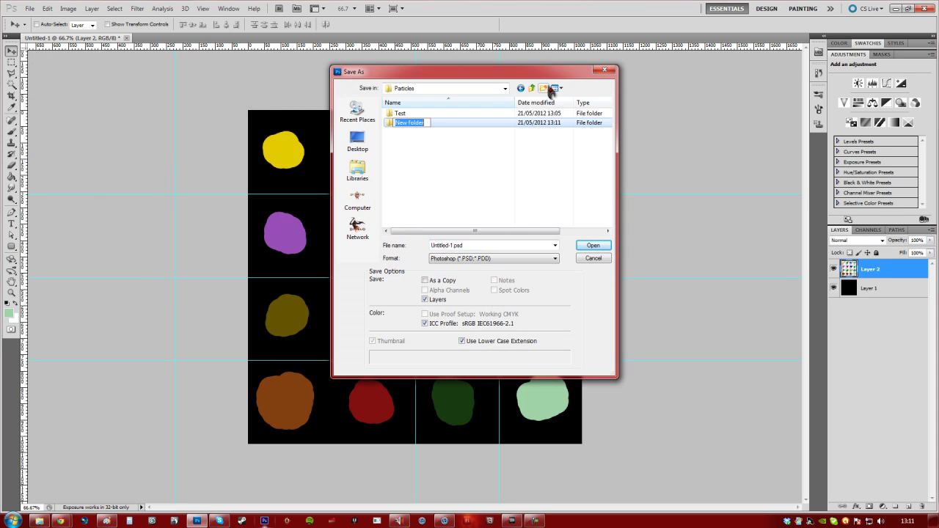
key("BackSpace")
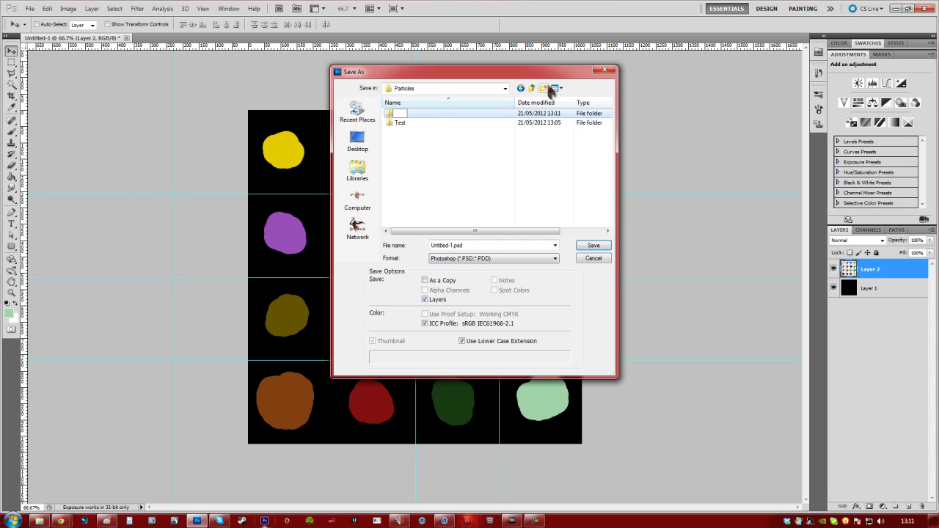
key("Return")
key("Return")
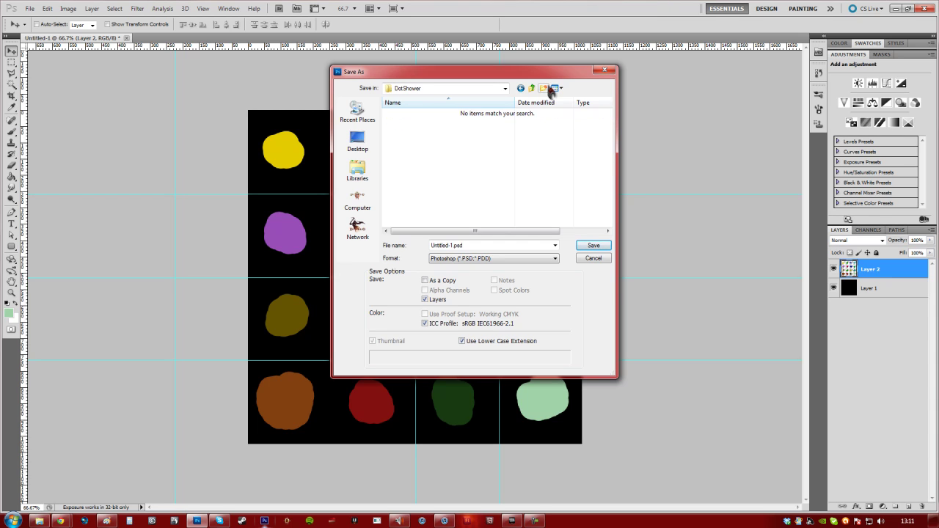
double_click(474, 246)
type("DotShower")
key("Return")
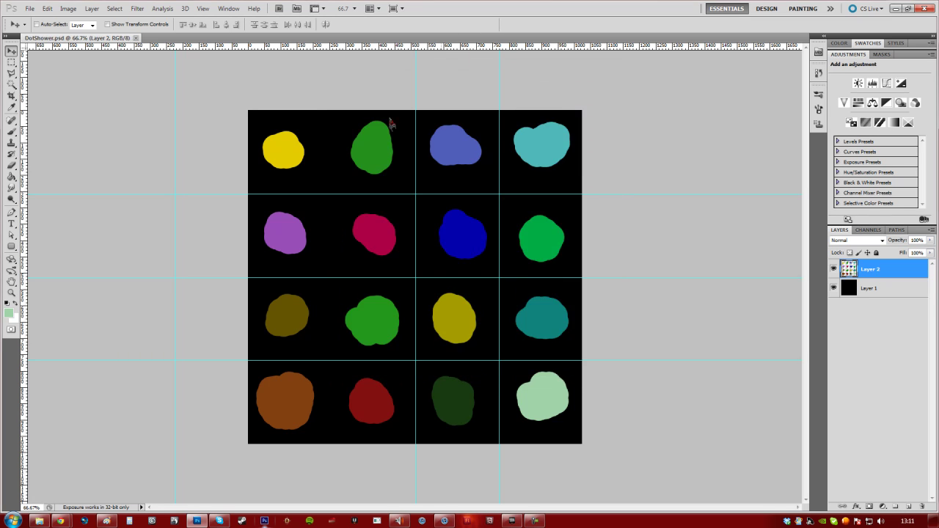
- Save a PNG copy, DotShower.png, into the DotShower folder with default PNG options
left_click(29, 8)
left_click(39, 157)
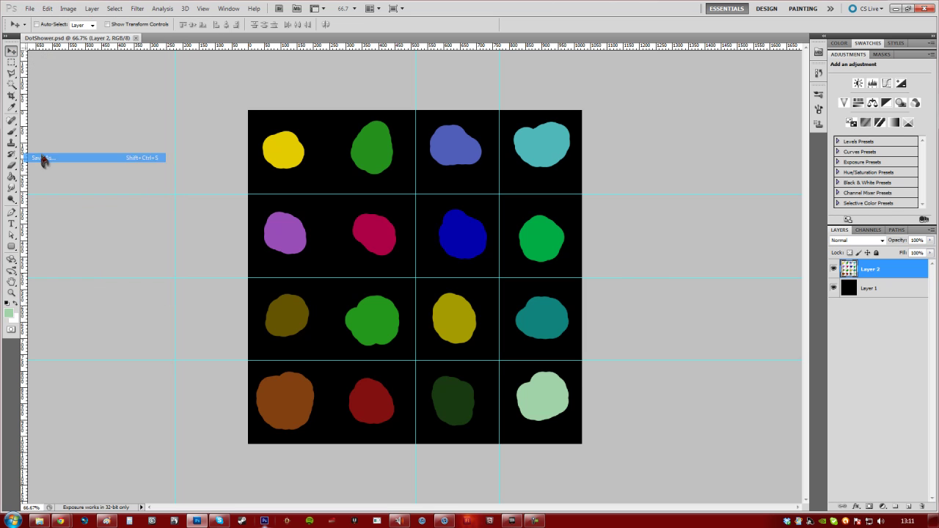
left_click(458, 258)
left_click(468, 363)
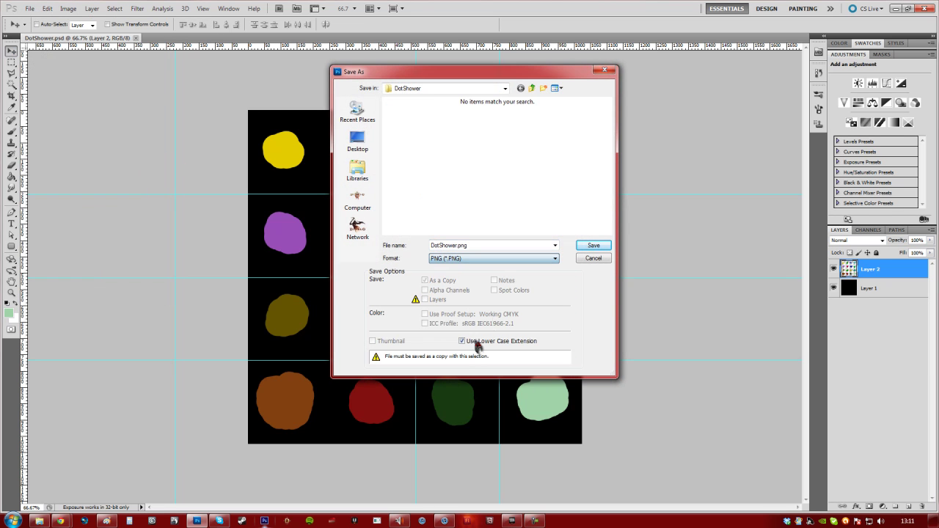
left_click(594, 246)
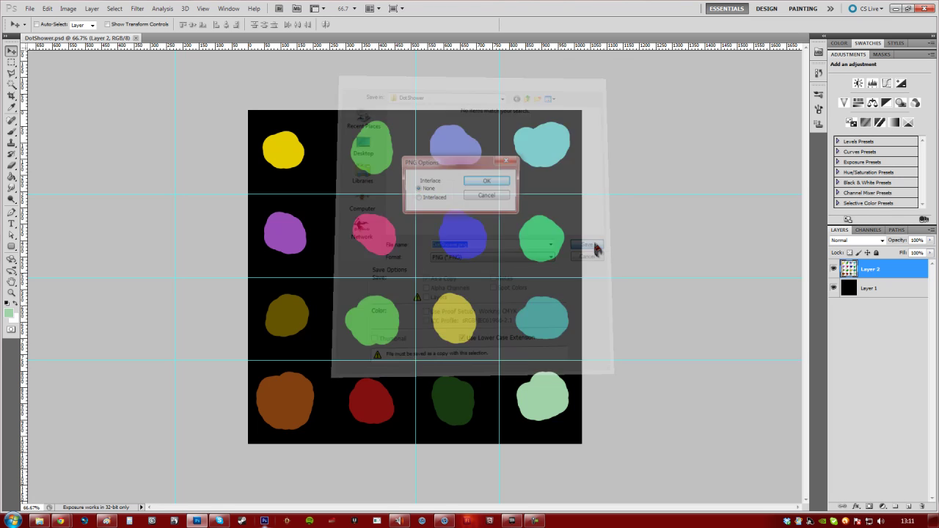
left_click(484, 184)
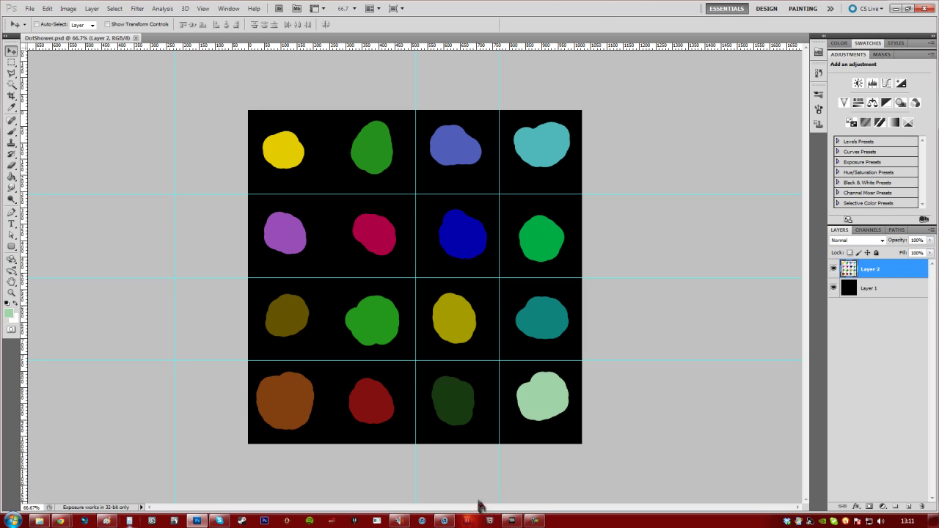
- In UDK, enable Emulate Mobile Features, clear the actor selection and open the Content Browser
left_click(505, 518)
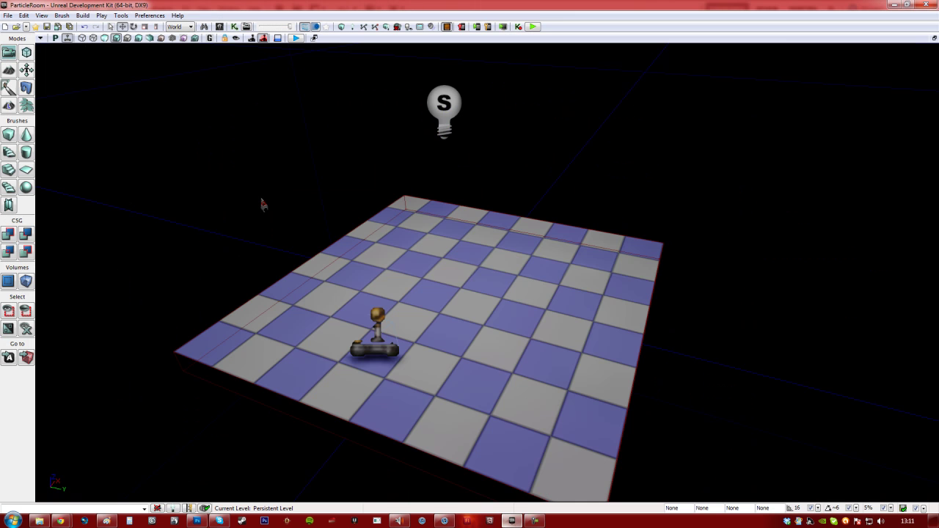
left_click_drag(263, 204, 292, 210)
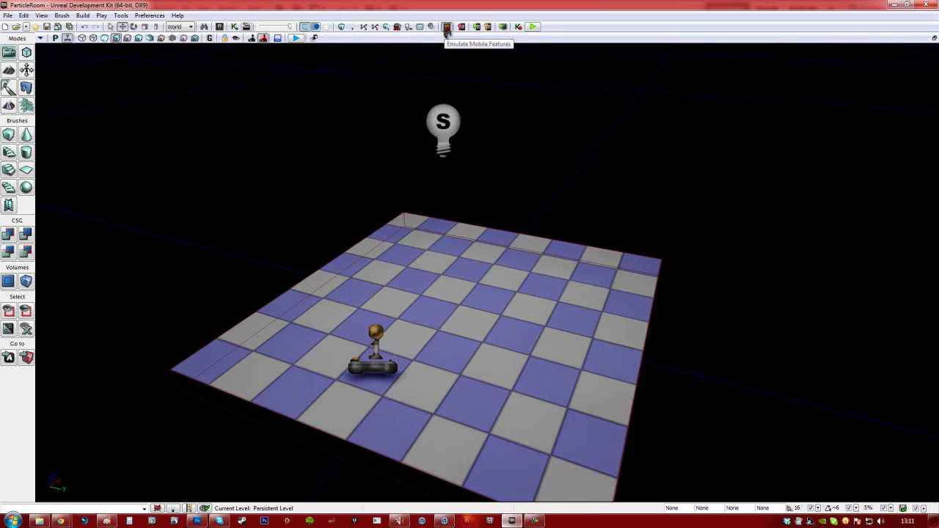
left_click(446, 27)
left_click(443, 126)
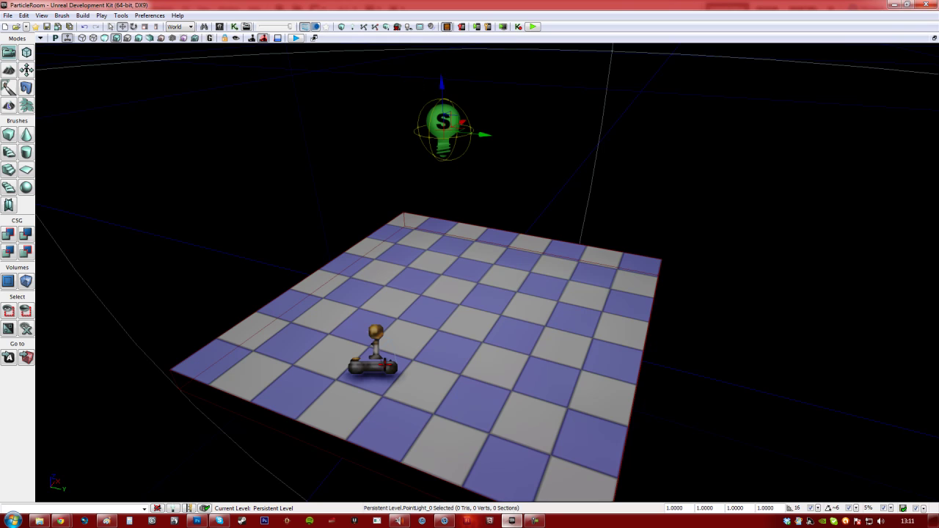
left_click(374, 356)
left_click(281, 226)
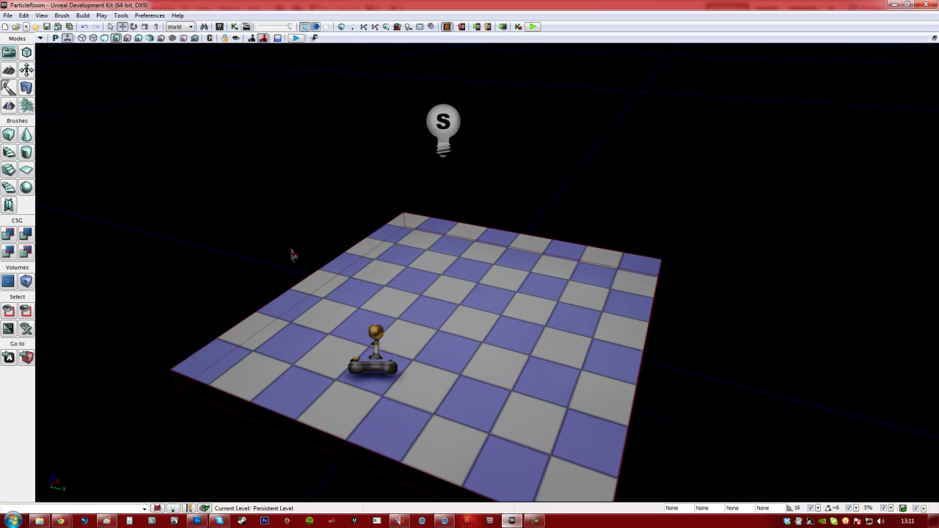
left_click(219, 27)
- With the ParticleTest package selected, choose Particles > DotShower > DotShower.png for import
left_click(527, 464)
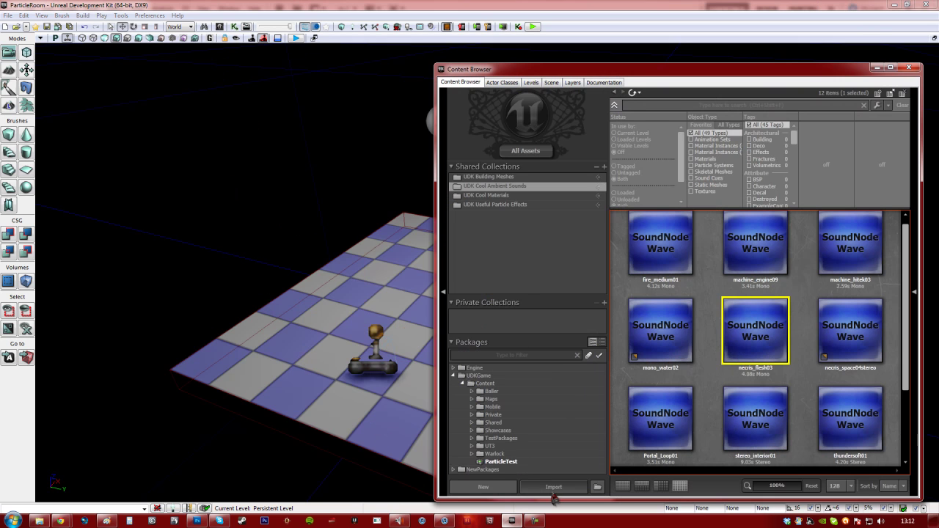
left_click(554, 486)
left_click(571, 125)
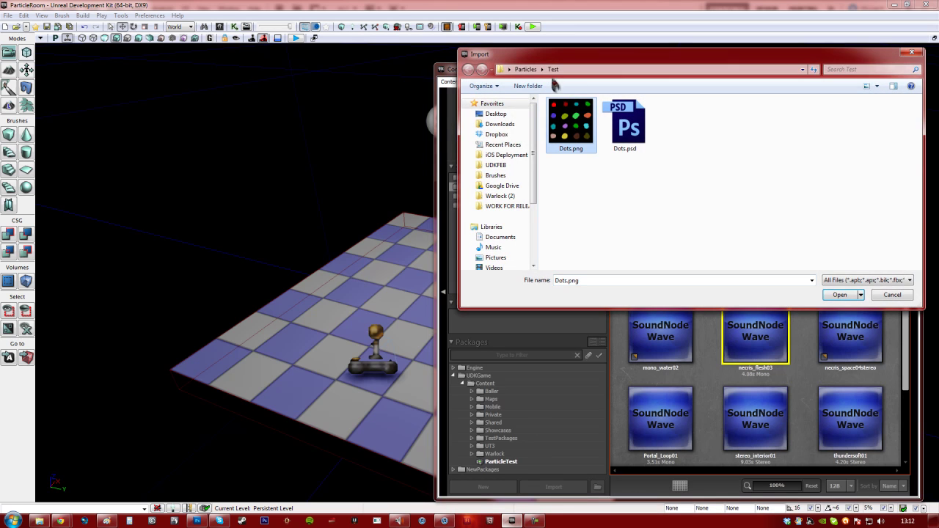
left_click(526, 69)
double_click(587, 116)
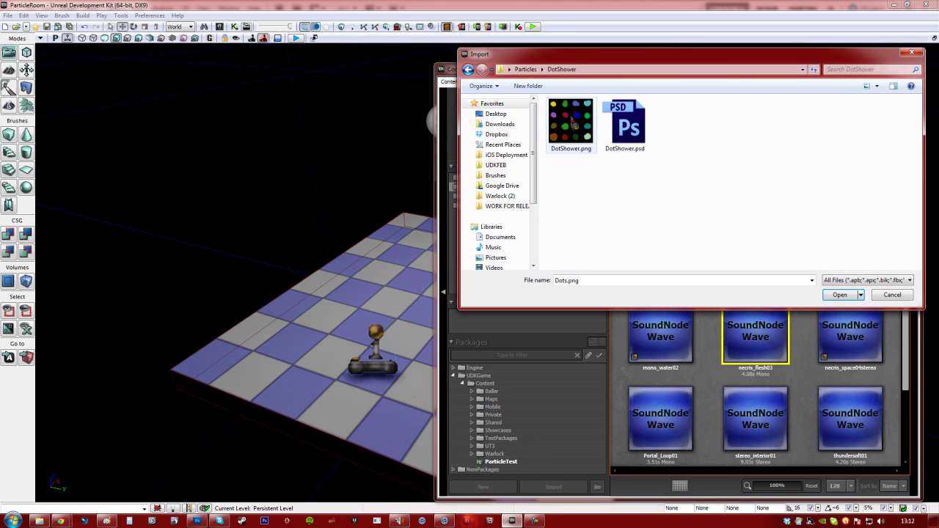
left_click(571, 123)
left_click(848, 296)
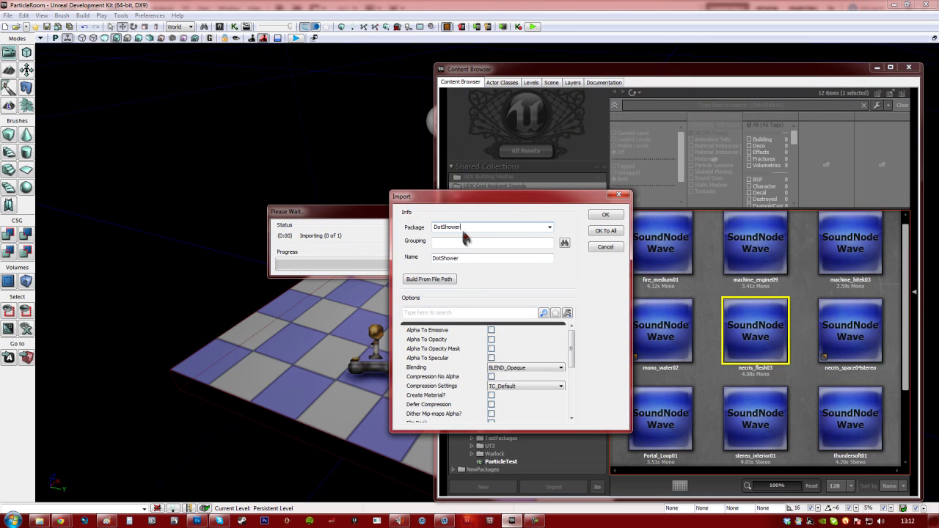
- Import DotShower_t with Create Material ticked, default compression, BLEND_Additive blending and Two Sided enabled
left_click(465, 242)
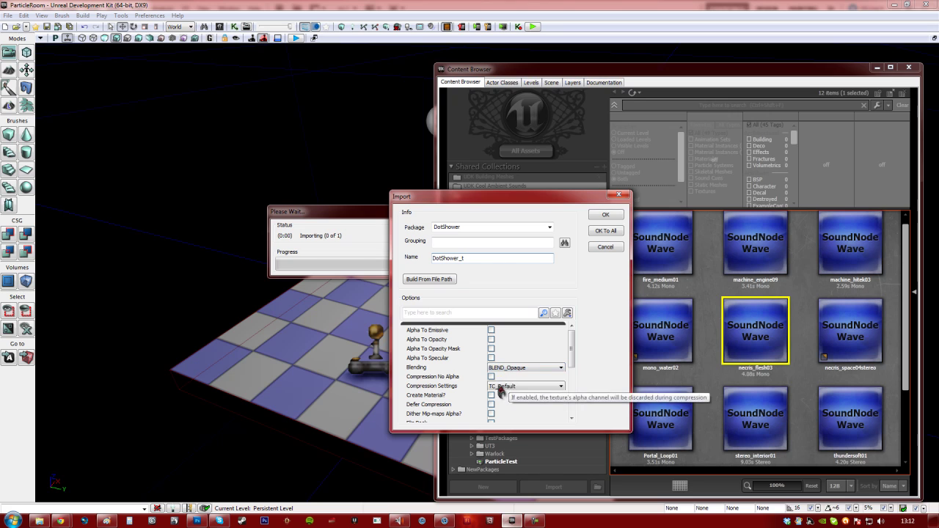
left_click(492, 396)
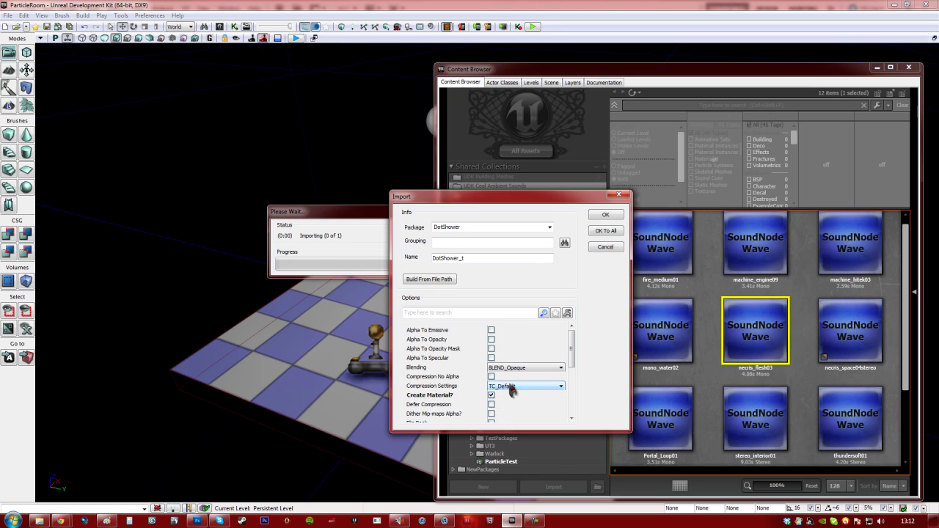
left_click(514, 387)
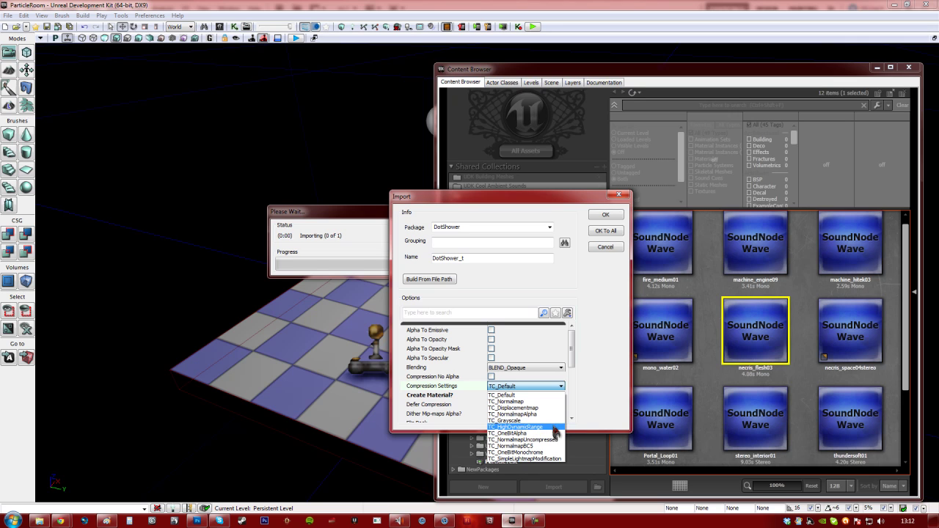
left_click(581, 376)
left_click(546, 367)
left_click(545, 400)
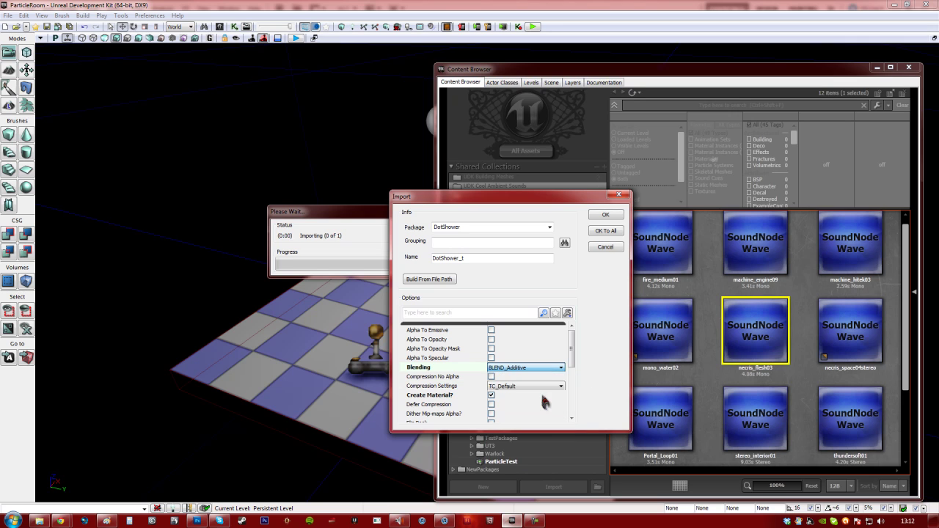
left_click_drag(577, 346, 579, 399)
left_click(491, 415)
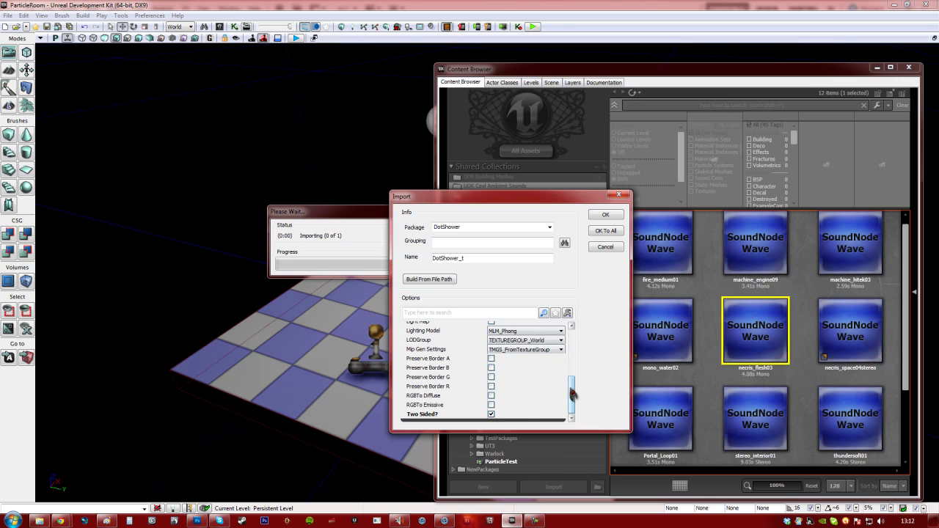
left_click_drag(571, 386, 576, 334)
left_click(605, 214)
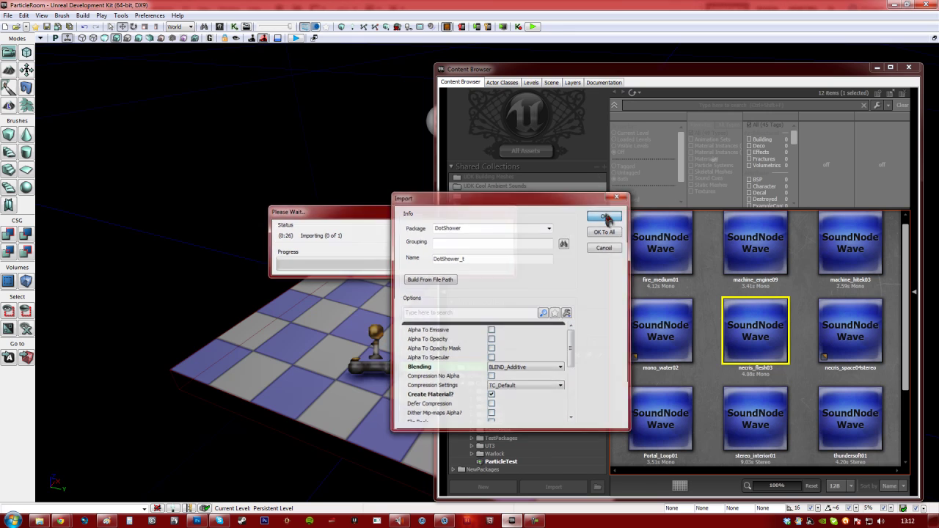
- Open DotShower_t_Mat in the Material Editor and move its texture sample node beside the material inputs
left_click(749, 233)
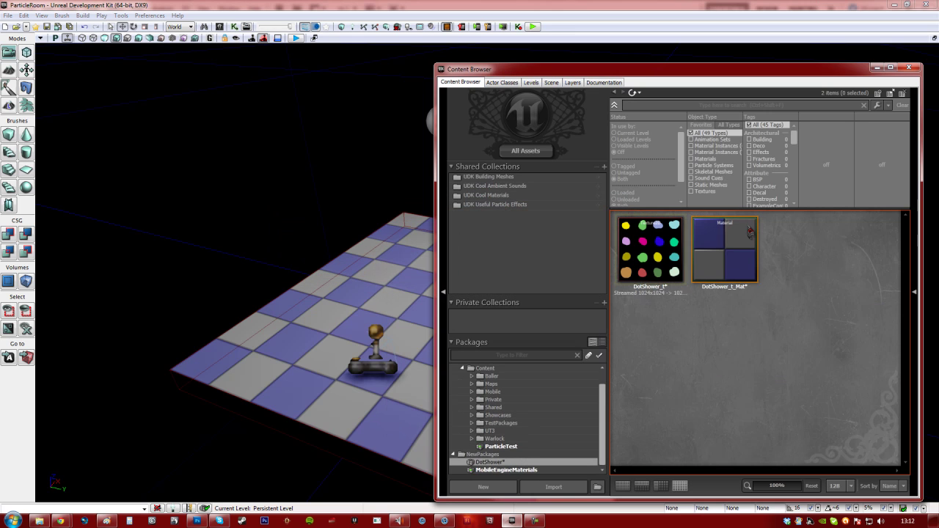
double_click(745, 236)
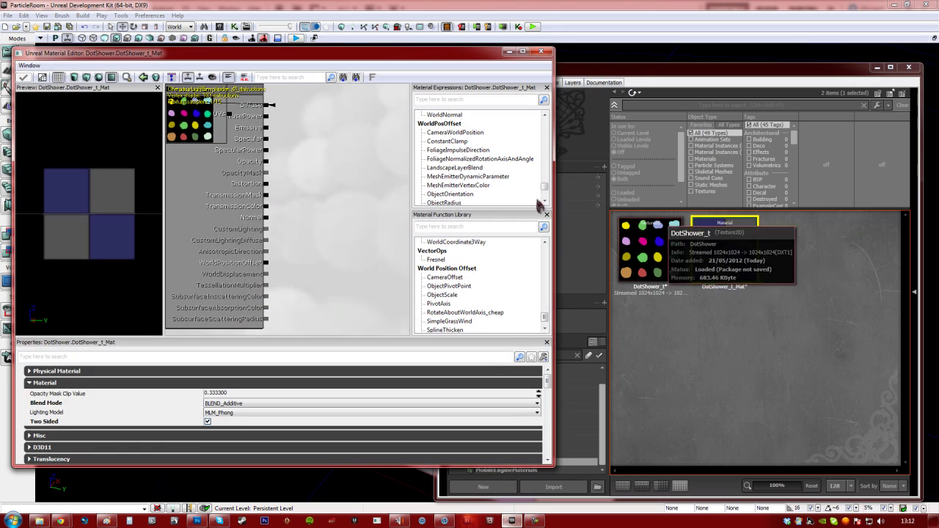
left_click(208, 137)
left_click_drag(208, 136, 293, 148)
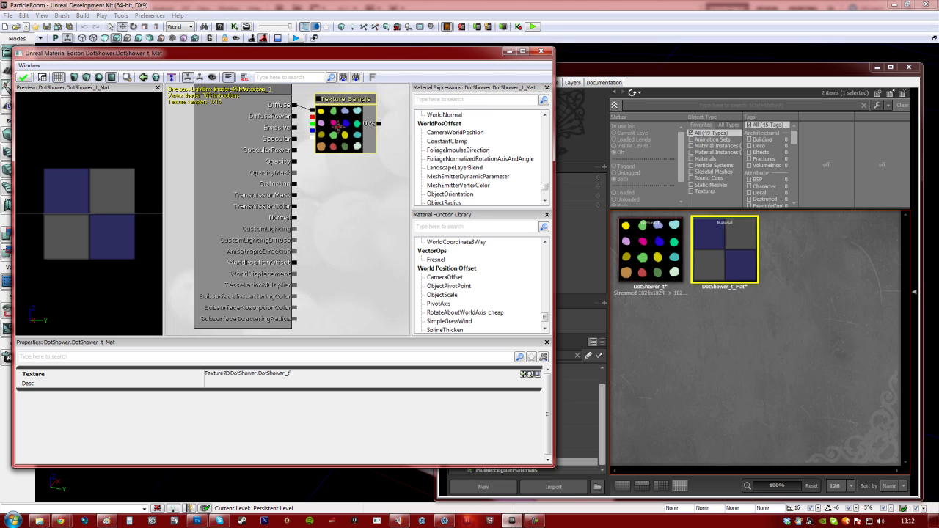
left_click_drag(324, 206, 316, 211)
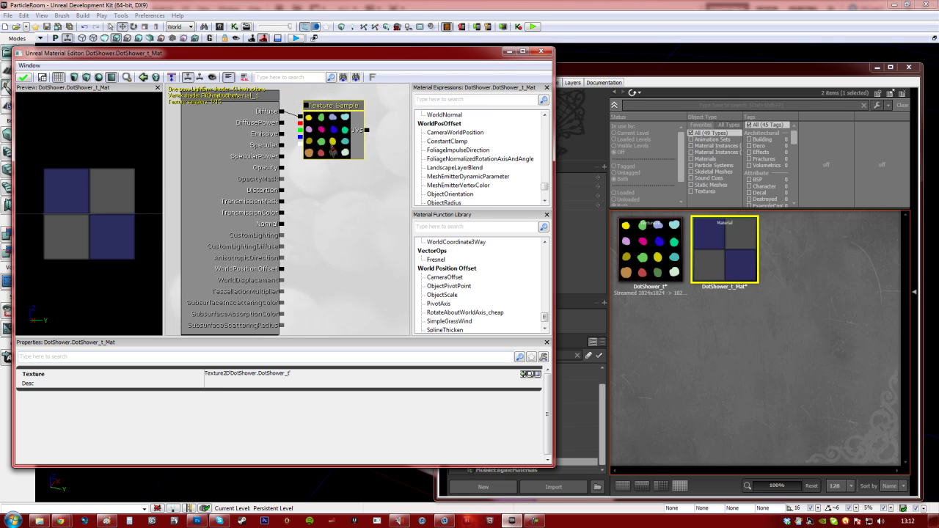
- Copy the DotShower_t texture reference, select the material node, and maximize the editor
left_click(279, 374)
key("ctrl+c")
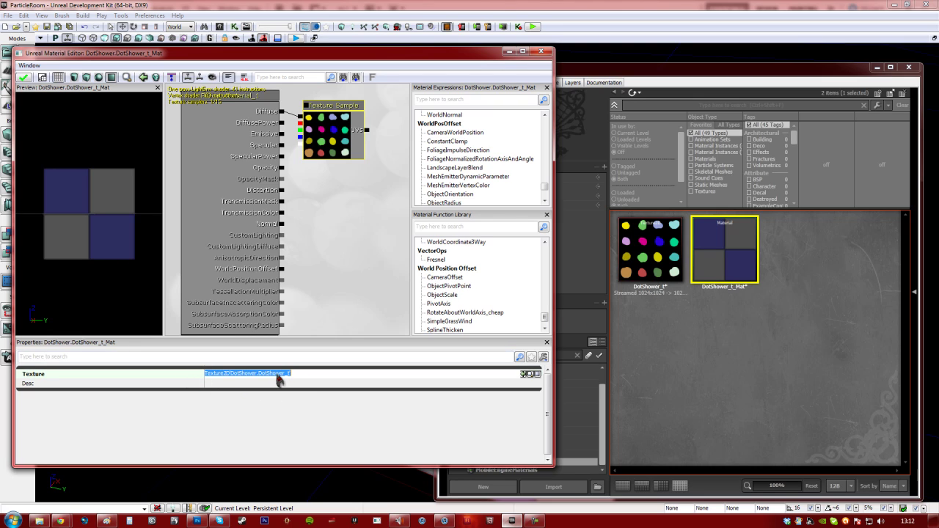
right_click(279, 376)
left_click(240, 410)
left_click(253, 176)
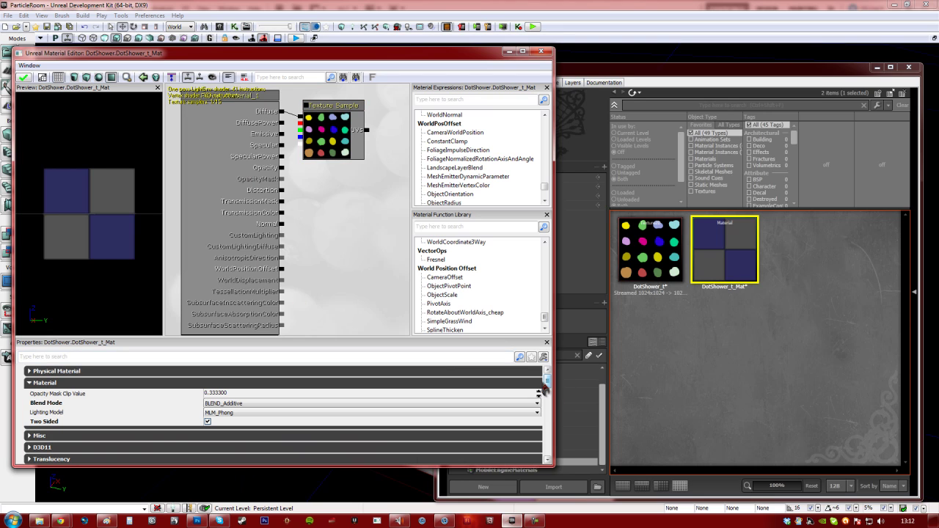
mouse_move(547, 383)
left_mouse_down()
mouse_move(546, 420)
mouse_move(547, 396)
left_mouse_up()
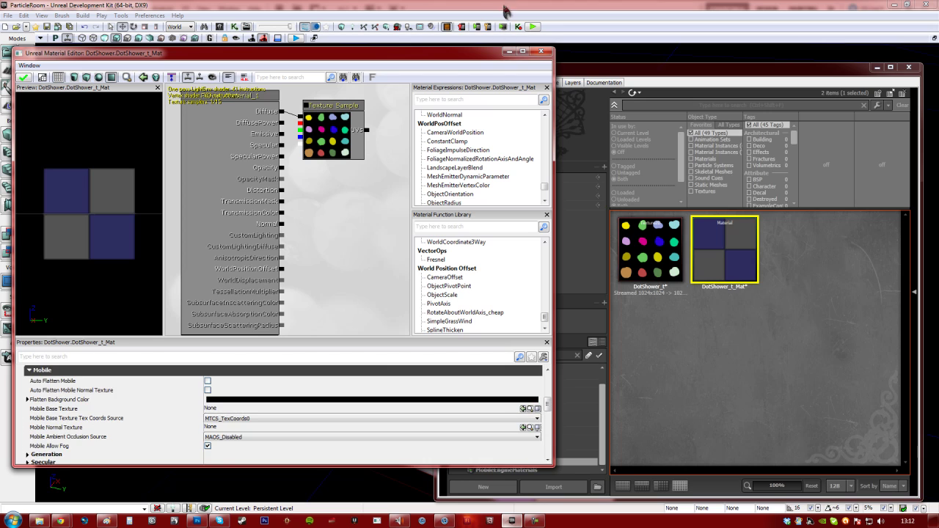
left_click(522, 51)
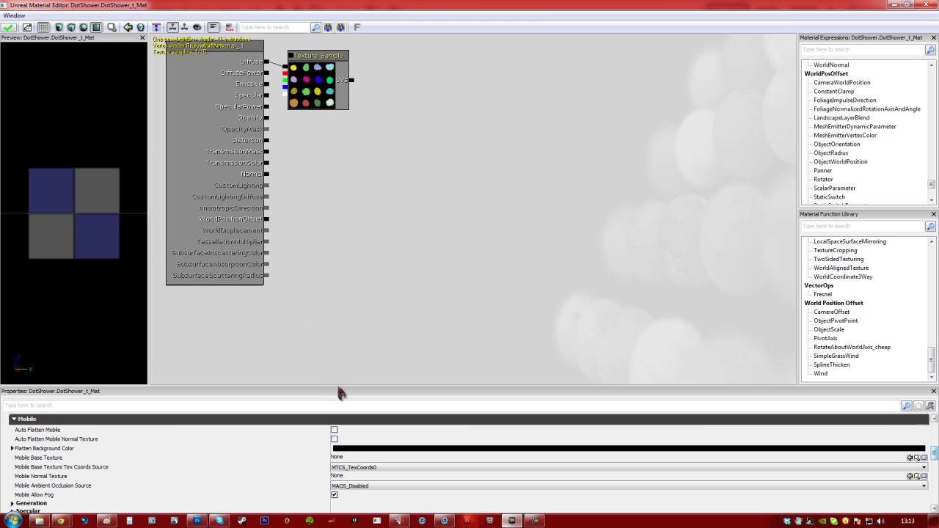
- Paste the DotShower_t reference into the material's Mobile Base Texture
left_click_drag(309, 203, 310, 197)
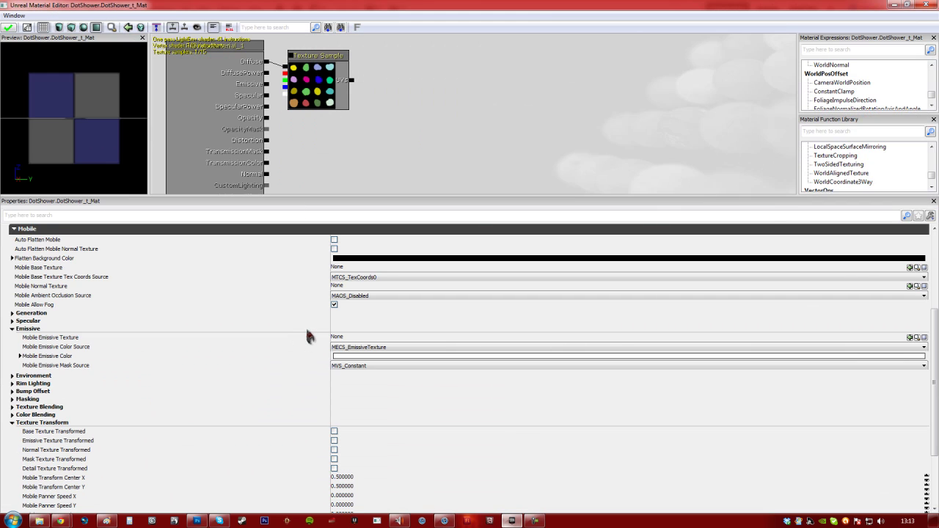
left_click(12, 423)
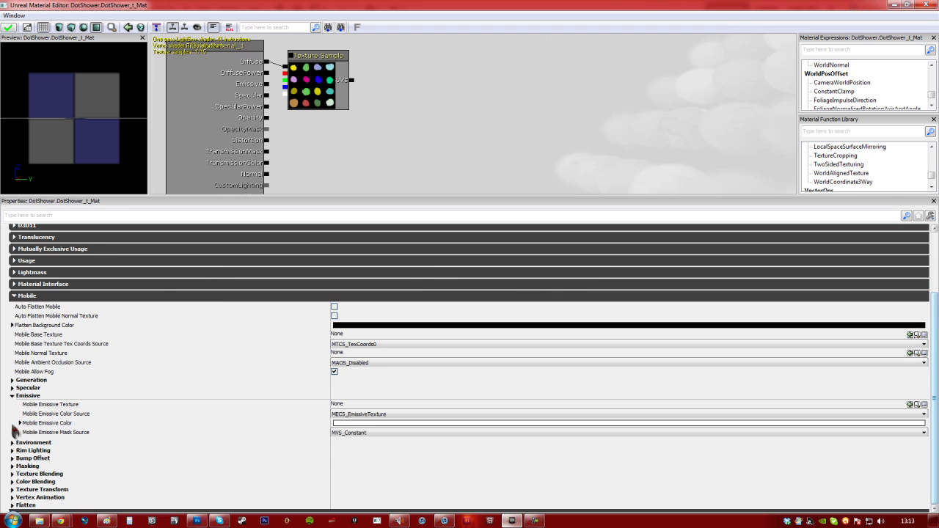
left_click(355, 336)
key("ctrl+v")
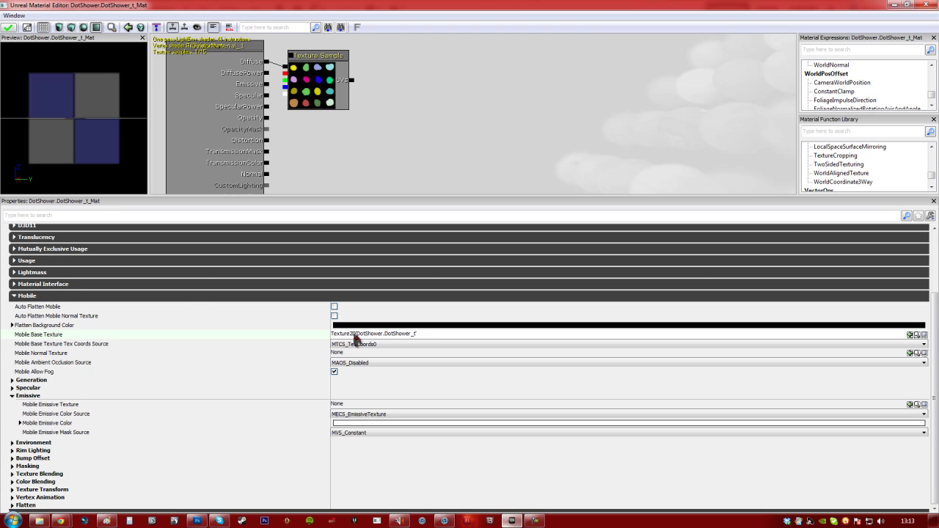
key("Return")
key("ctrl+c")
left_click_drag(106, 108, 149, 136)
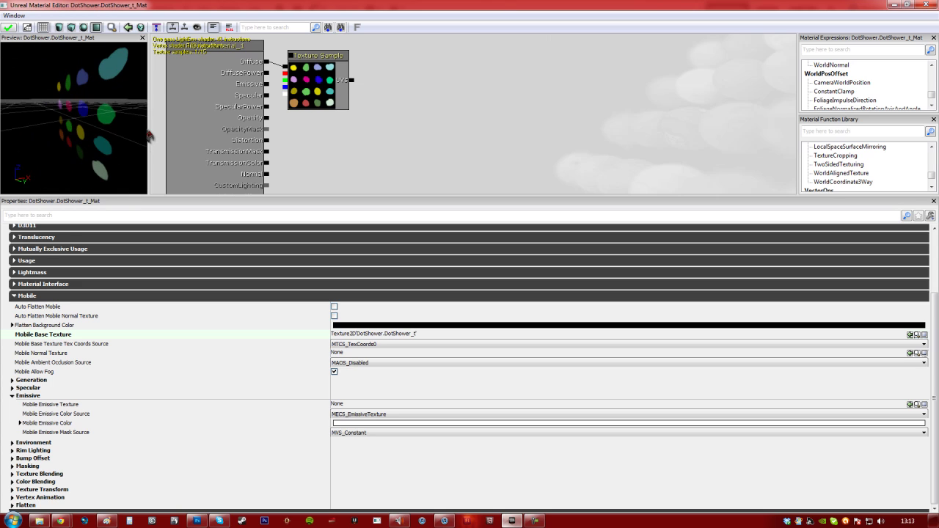
- Set DotShower_t as Mobile Emissive Texture too, then apply and close the Material Editor
left_click(339, 405)
key("ctrl+v")
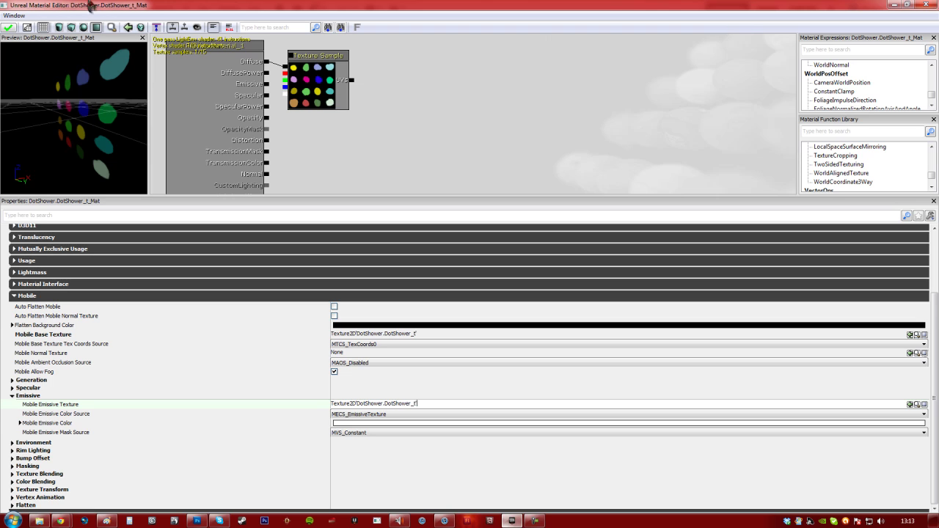
key("Return")
left_click_drag(110, 117, 84, 118)
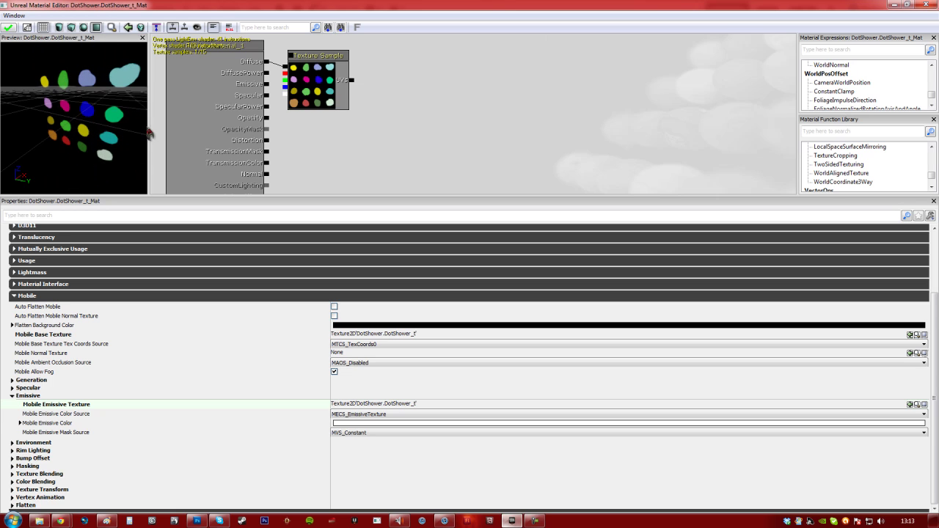
left_click(9, 27)
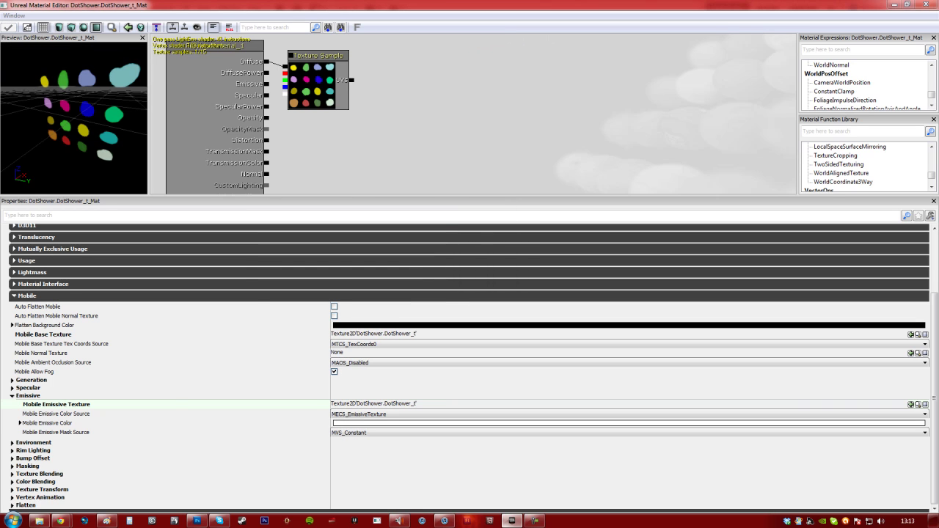
left_click(929, 5)
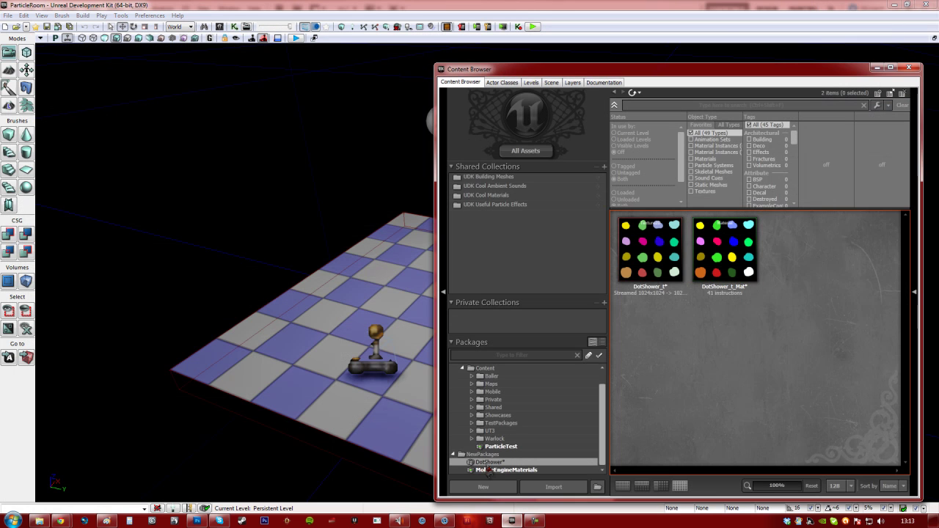
- Save the DotShower package as DotShower.upk in UDKGame\Content
right_click(486, 468)
left_click(453, 352)
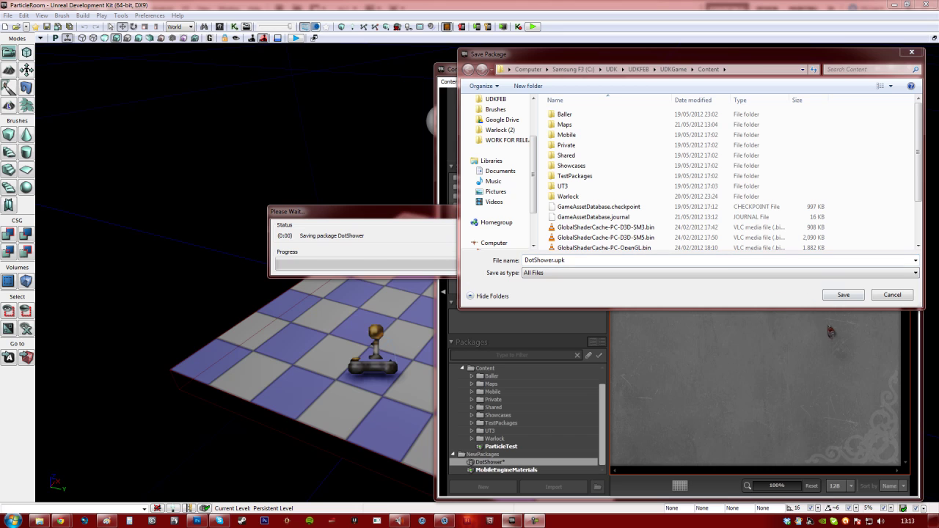
left_click(837, 295)
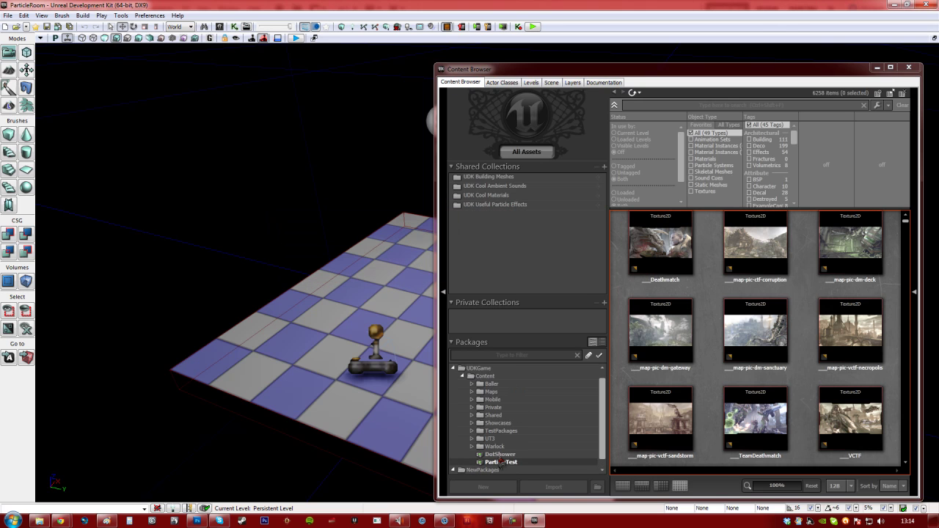
- Select the DotShower package to list DotShower_t and DotShower_t_Mat
left_click(497, 455)
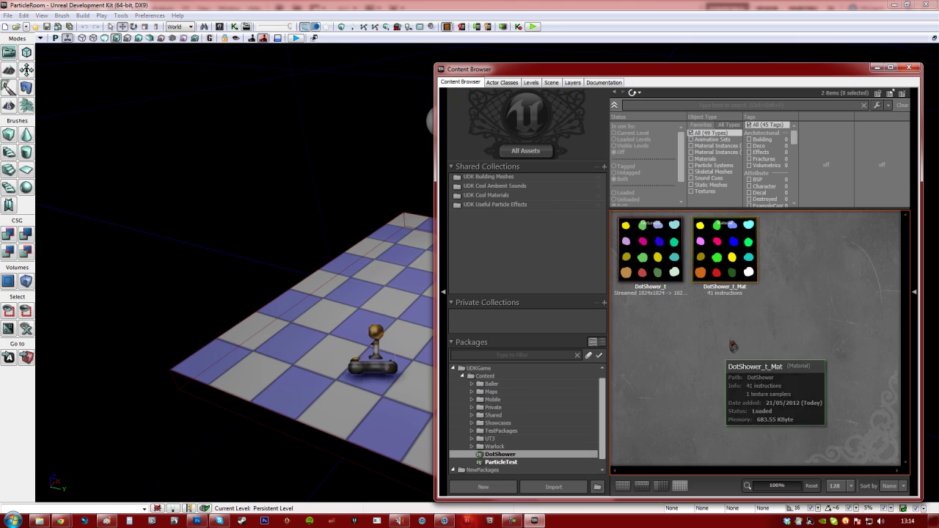